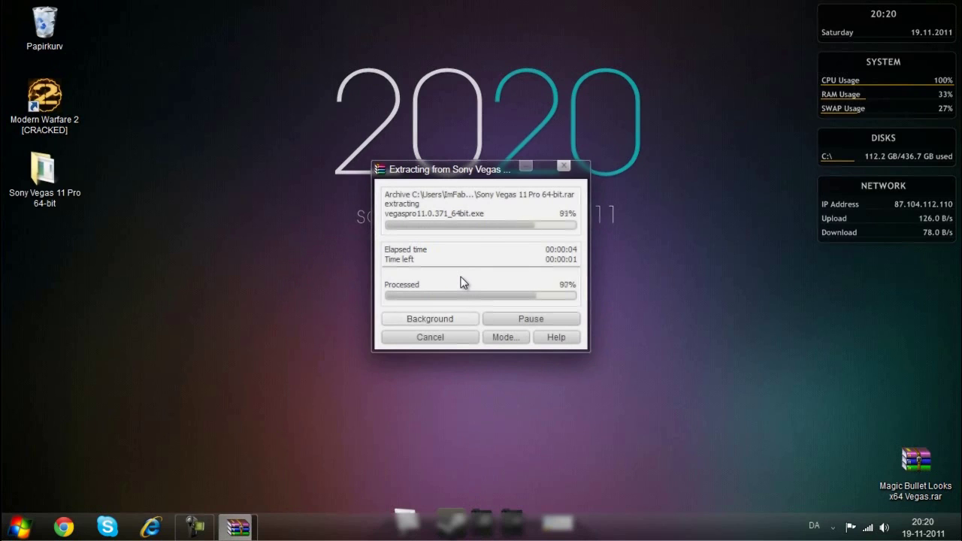
- Move the extracted Sony Vegas 11 Pro 64-bit folder to the middle of the desktop and launch vegaspro11.0.371_64bit.exe from it
left_click_drag(53, 191, 496, 324)
double_click(496, 324)
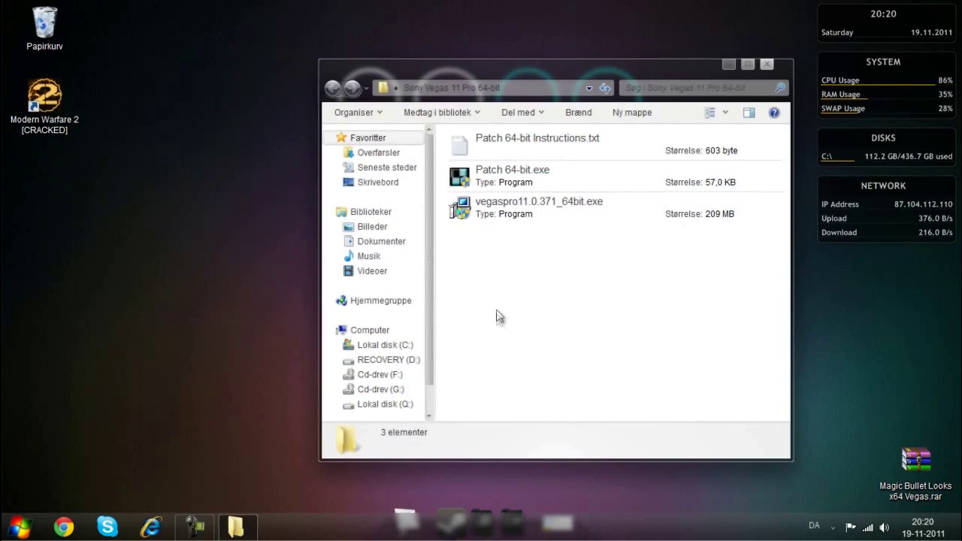
double_click(526, 216)
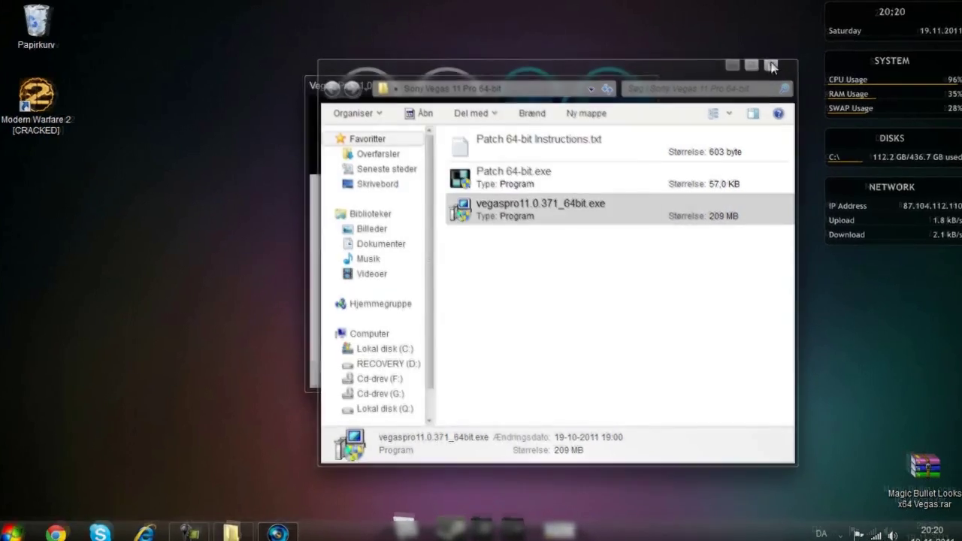
- Install the current version of Vegas Pro 11.0 in the default folder with a desktop shortcut, accepting the license agreement, and finish the setup
left_click(555, 371)
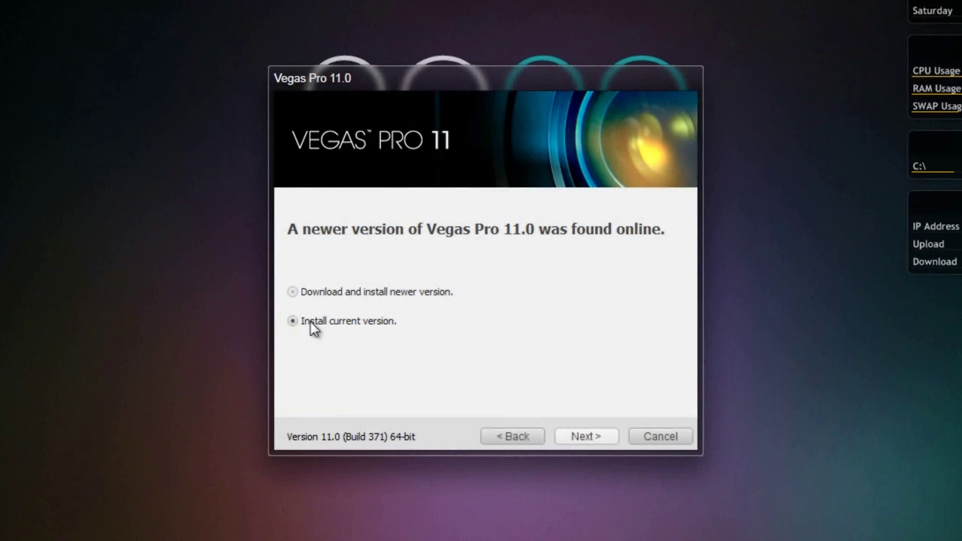
left_click(580, 435)
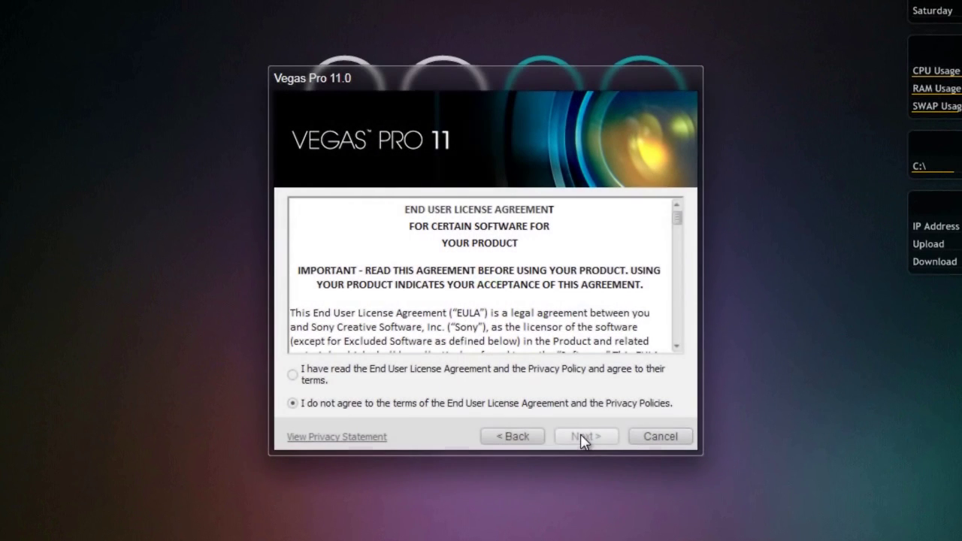
left_click(570, 437)
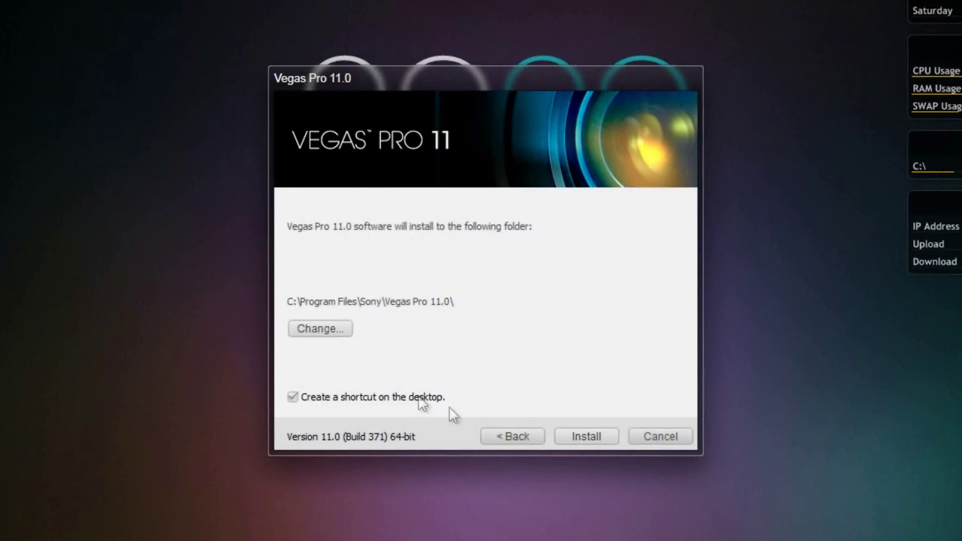
left_click(557, 433)
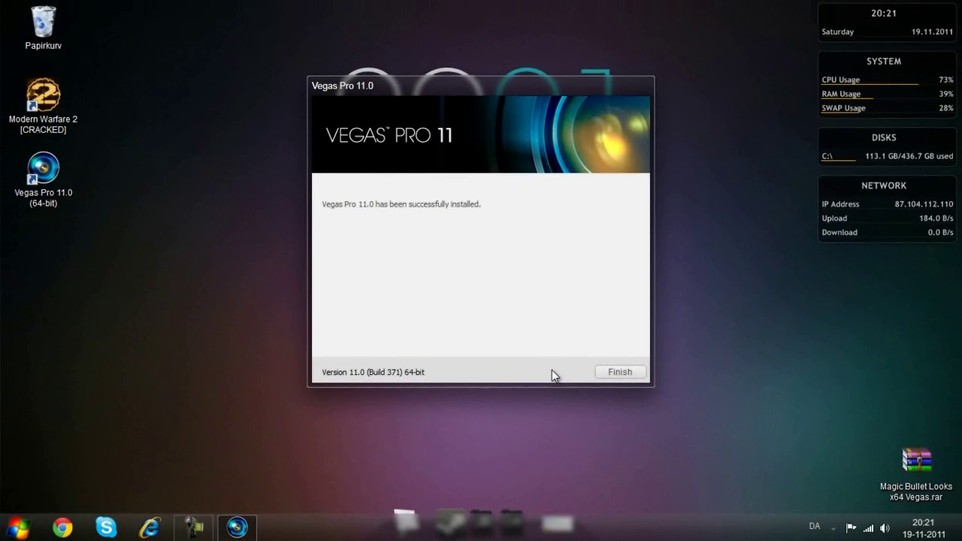
left_click(609, 374)
- Open the Sony Vegas 11 Pro 64-bit folder and Lokal disk (C:) in two windows arranged side by side
double_click(472, 331)
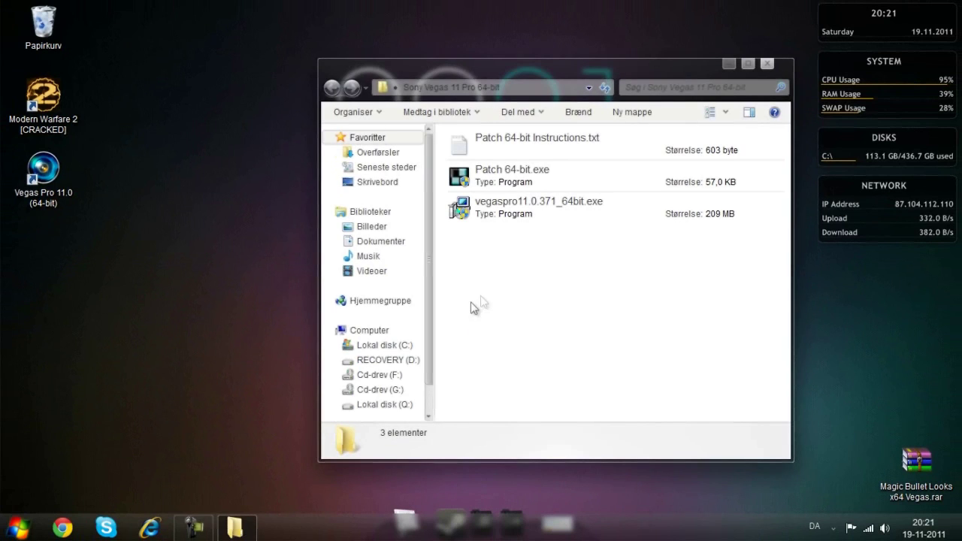
left_click(18, 528)
left_click(244, 276)
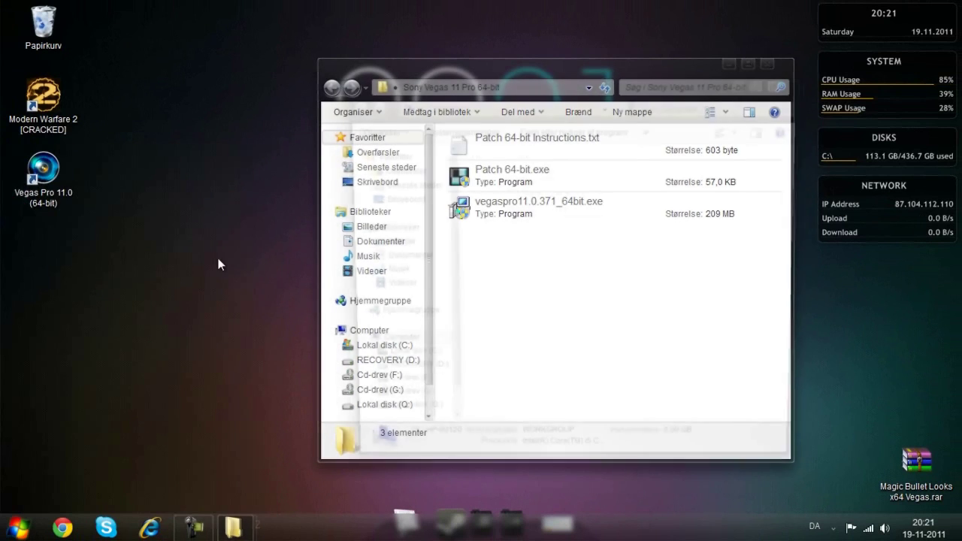
double_click(526, 180)
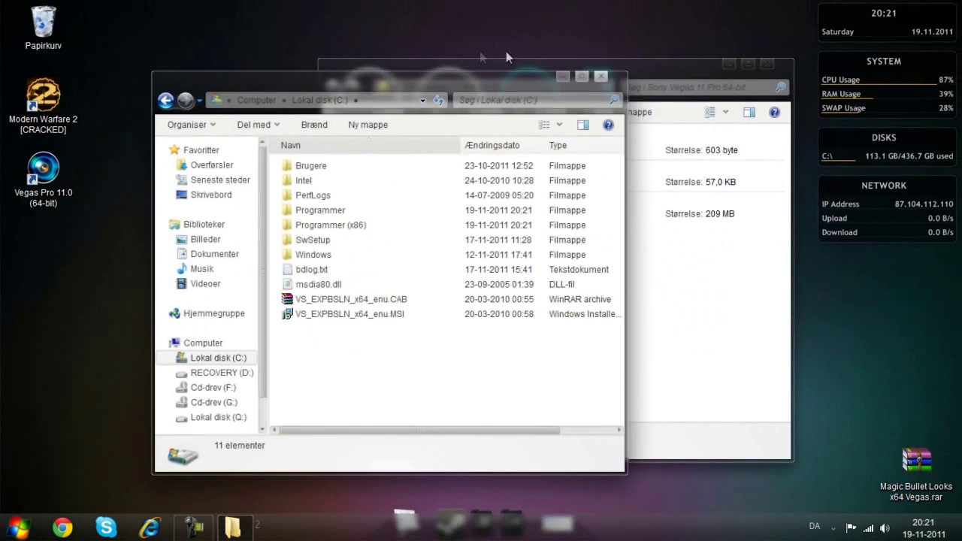
left_click_drag(529, 61, 727, 82)
left_click_drag(380, 81, 293, 90)
- Move Patch 64-bit.exe into the Programmer\Sony\Vegas Pro 11.0 folder on drive C:, granting administrator permission
double_click(279, 220)
scroll(247, 278, "down", 6)
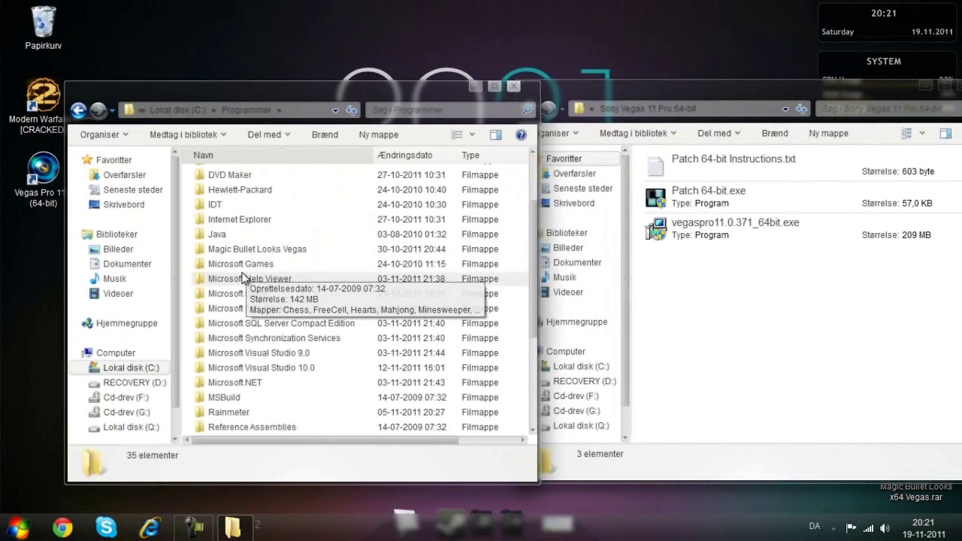
double_click(259, 278)
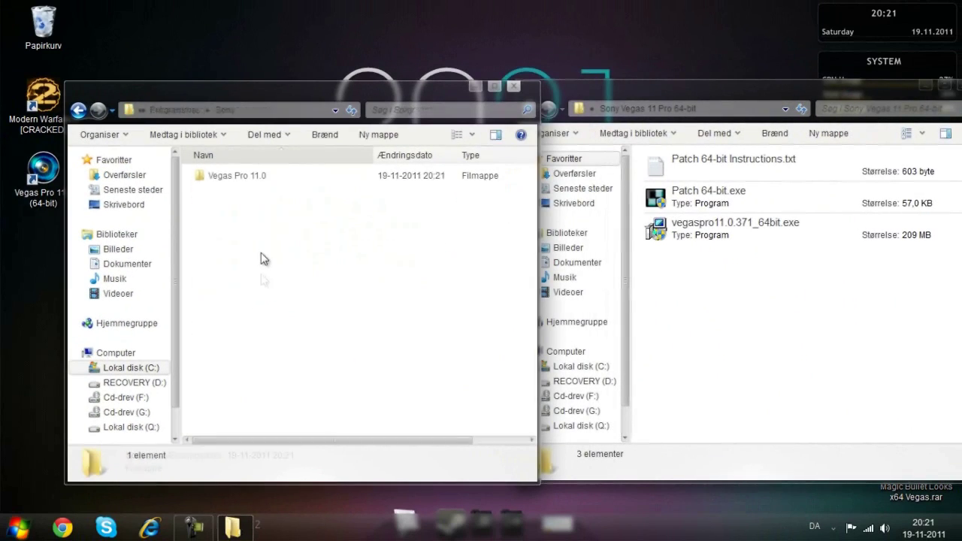
double_click(272, 177)
left_click_drag(698, 181, 312, 425)
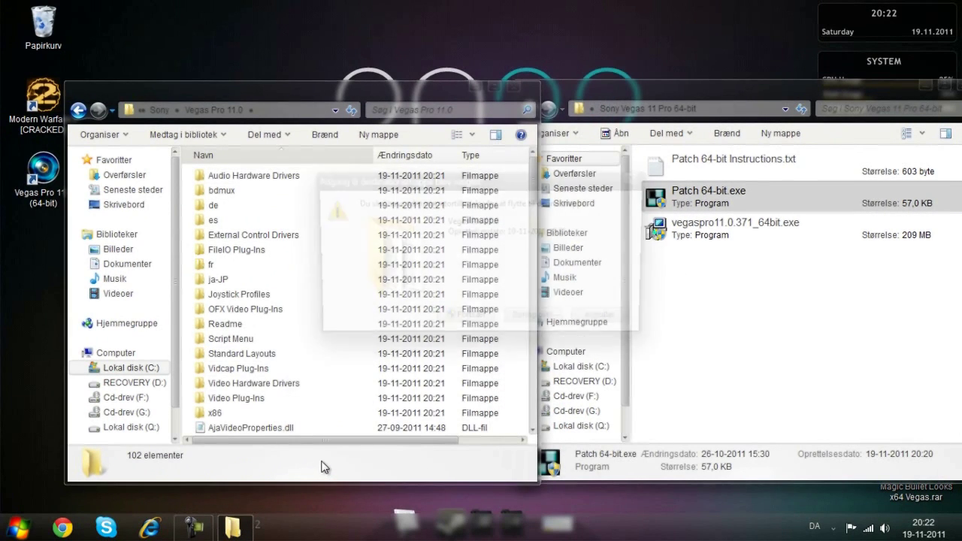
left_click(464, 321)
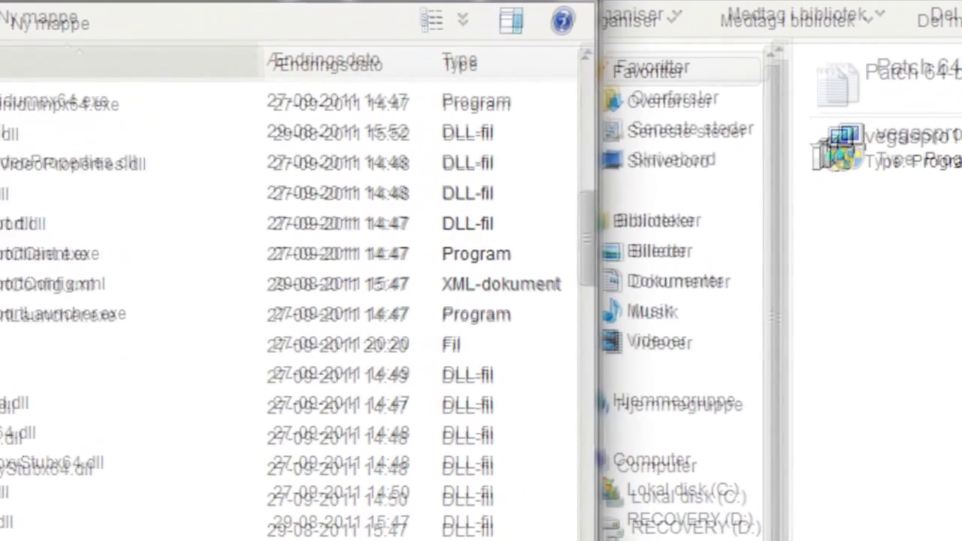
- Run Patch 64-bit.exe from the installation folder with Make Backup enabled, exit the patcher and close the folder window
double_click(353, 451)
left_click(392, 460)
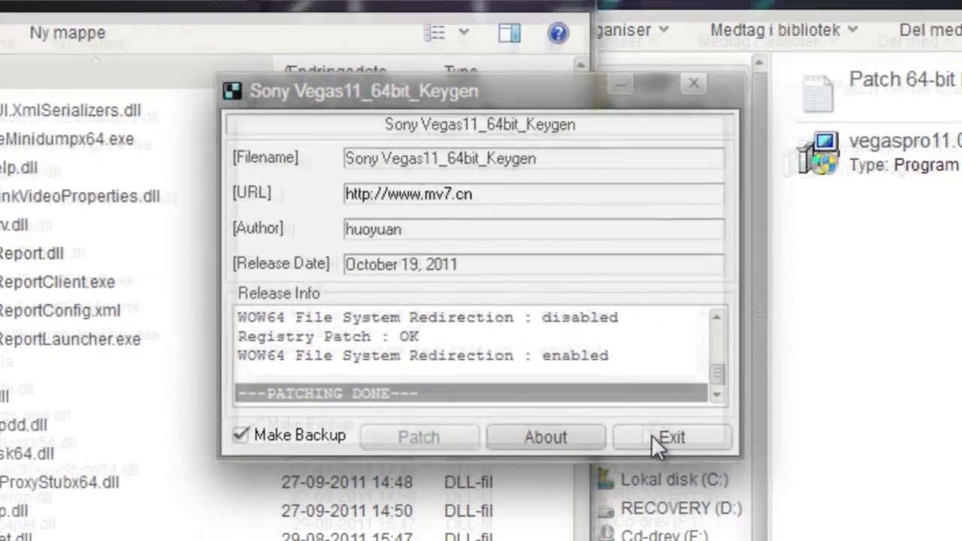
left_click(668, 456)
left_click(524, 88)
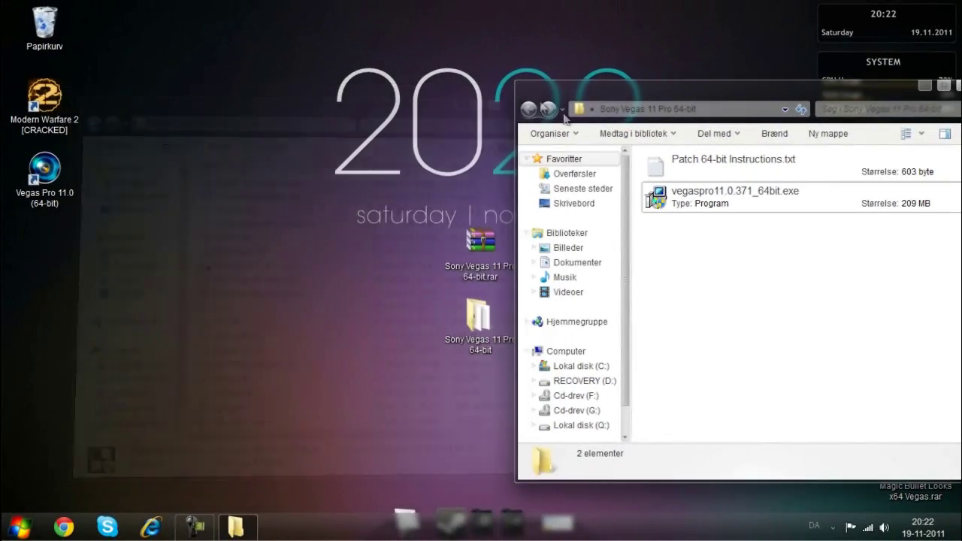
- Open Patch 64-bit Instructions.txt beside the folder and copy the serial key on its first line
left_click(693, 167)
double_click(692, 170)
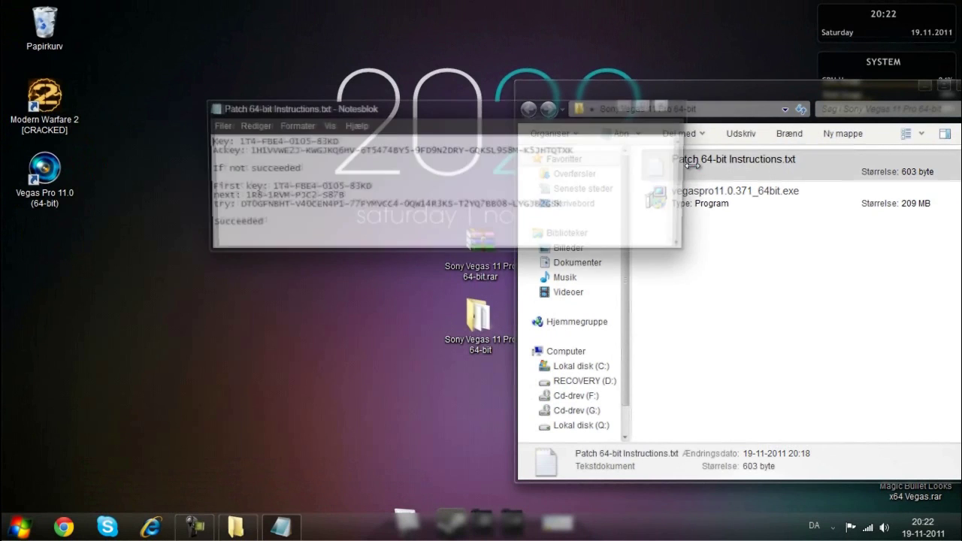
left_click_drag(482, 101, 722, 160)
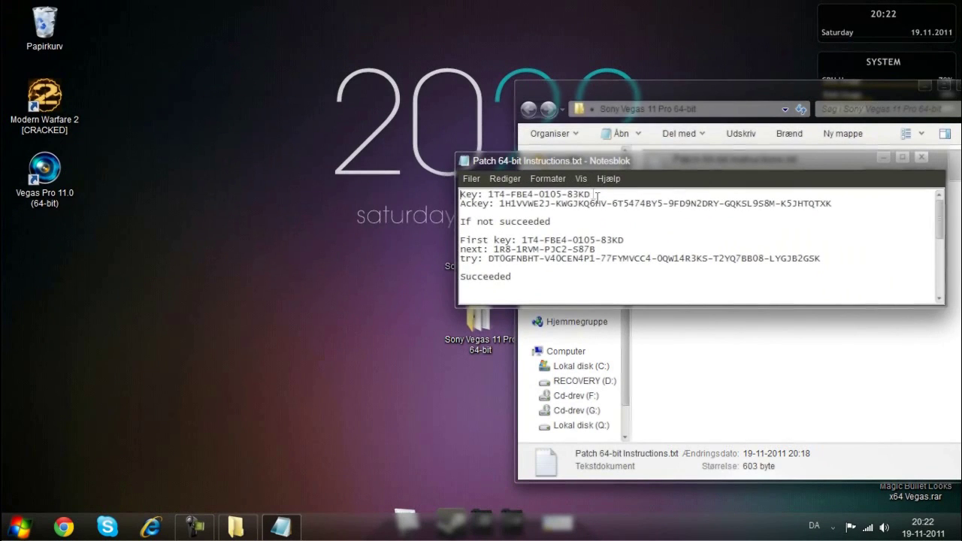
left_click_drag(591, 194, 489, 194)
right_click(493, 195)
left_click(470, 241)
- Launch Vegas Pro 11.0 from the desktop, proceed to registration and paste the copied key as the serial number
double_click(44, 173)
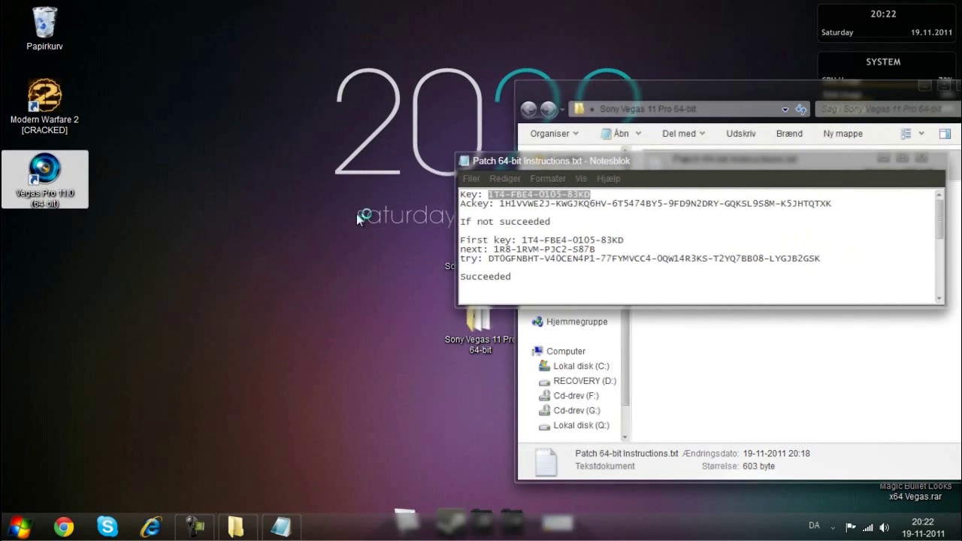
left_click_drag(441, 70, 248, 66)
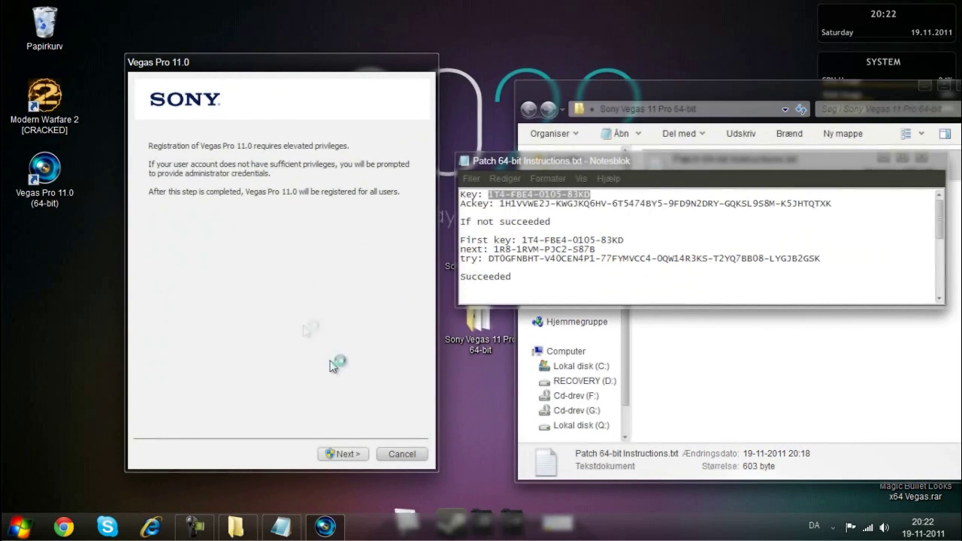
left_click(344, 454)
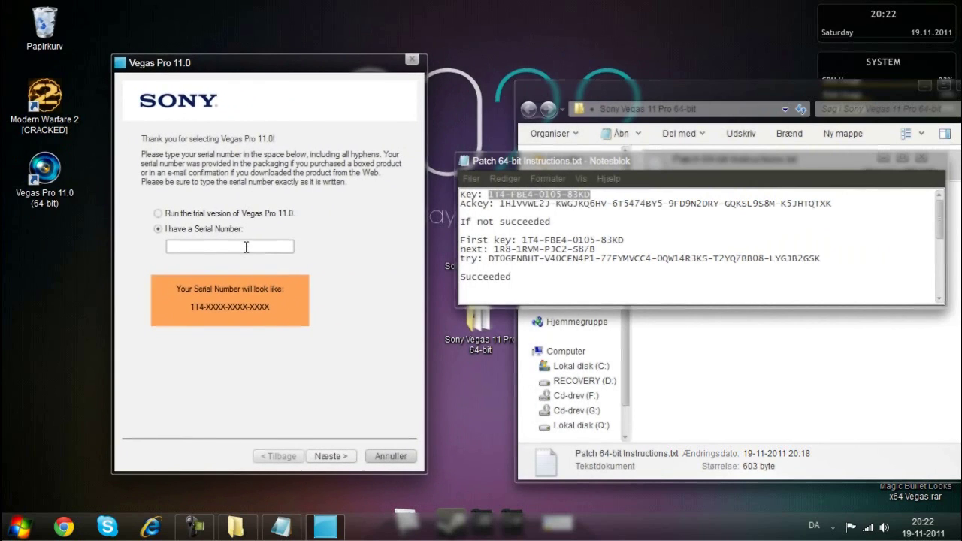
right_click(246, 247)
left_click(208, 309)
left_click(331, 457)
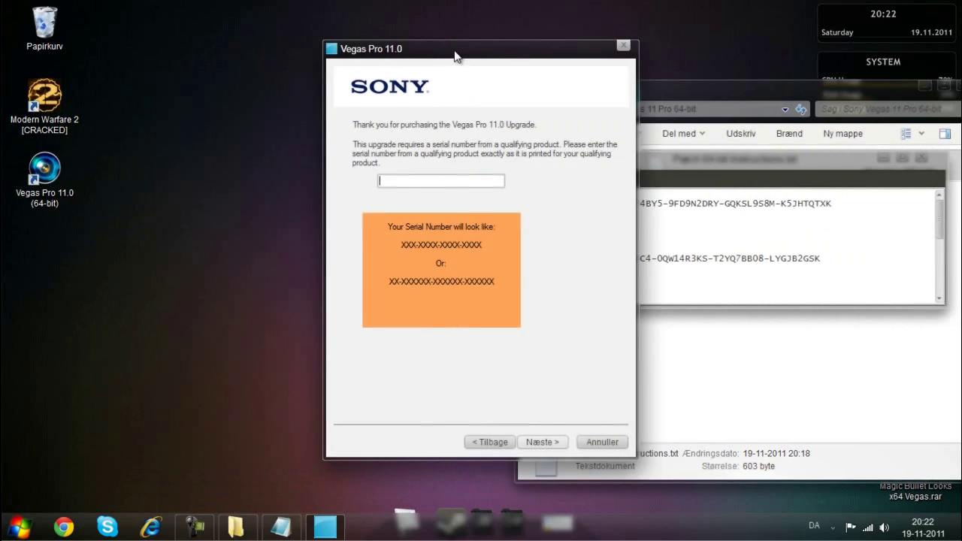
- Copy the key marked "next" from the instructions file and submit it as the qualifying product's serial number
left_click_drag(455, 56, 233, 66)
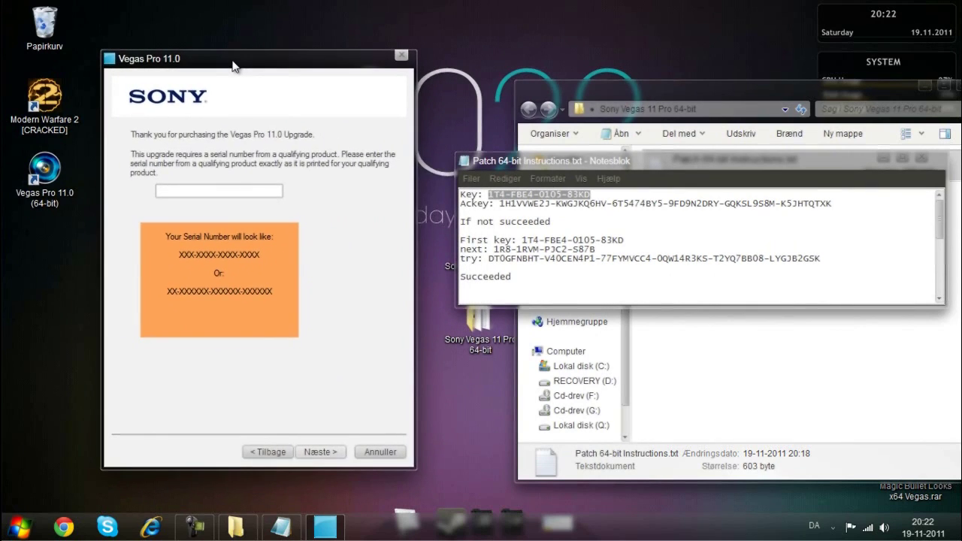
left_click(529, 249)
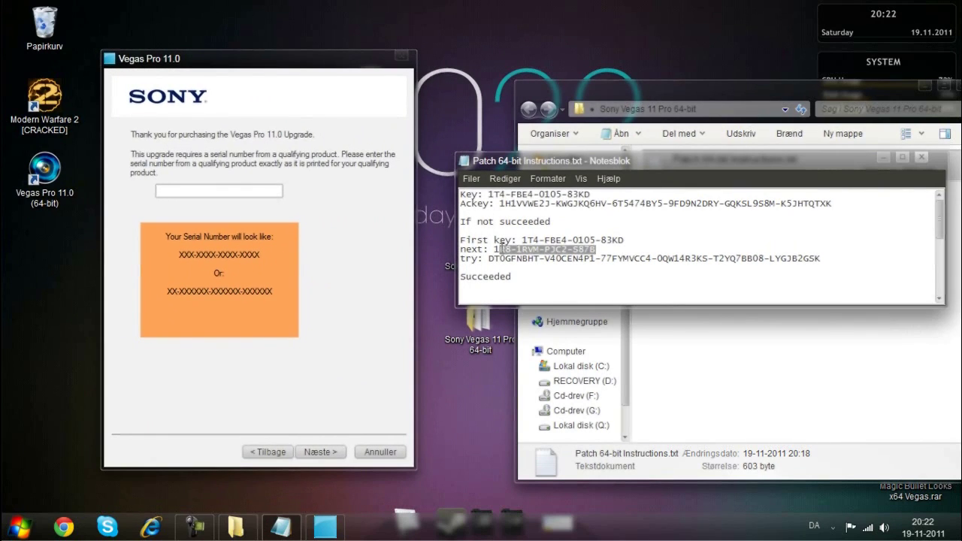
right_click(502, 249)
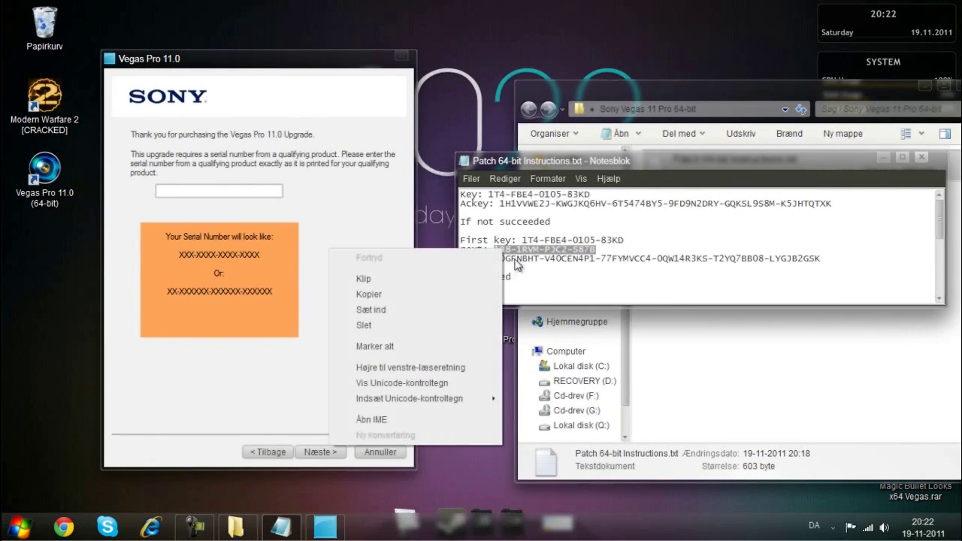
left_click(430, 299)
left_click(212, 191)
right_click(212, 190)
left_click(76, 246)
left_click(526, 274)
left_click(323, 452)
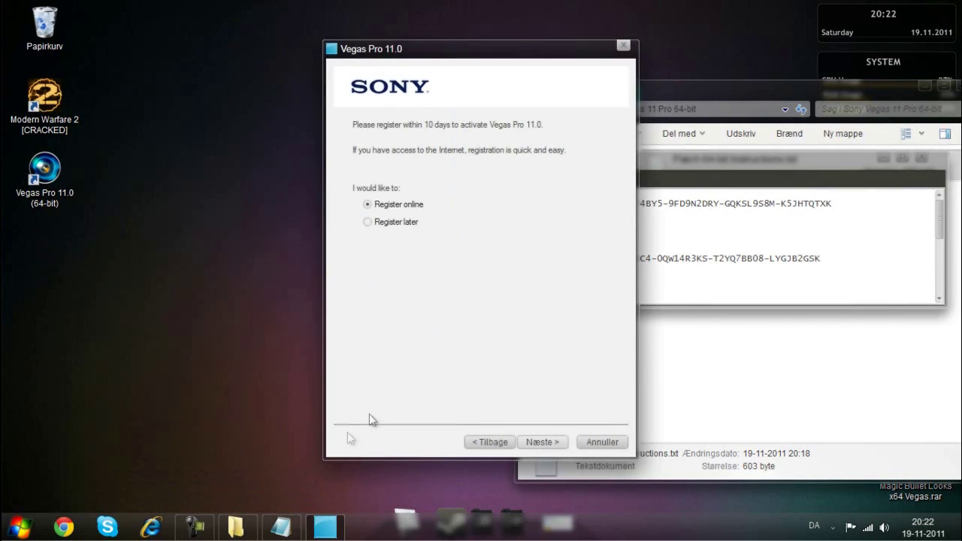
- Choose online registration, fill in the address, city, state and postal code, decline the newsletter, accept the privacy policy and submit the form
left_click_drag(502, 52, 281, 62)
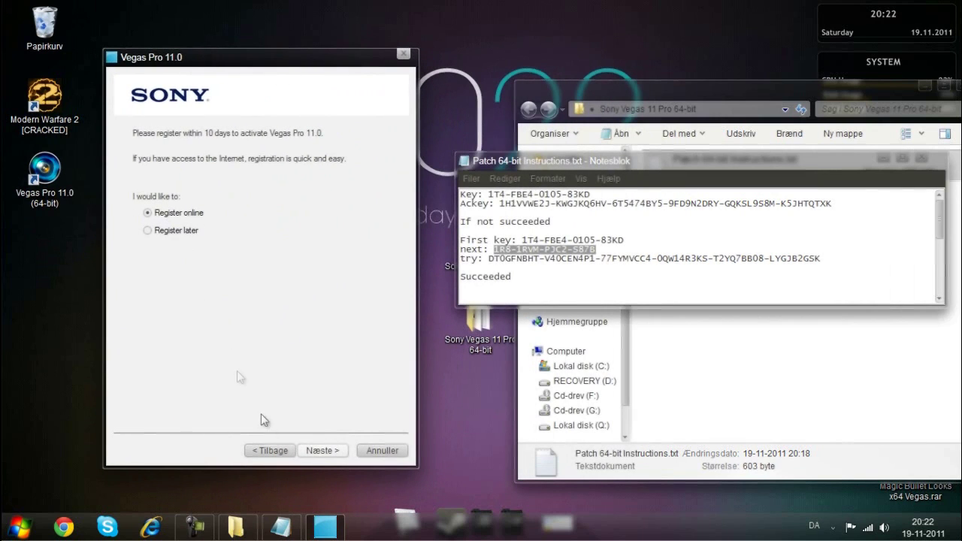
left_click(323, 451)
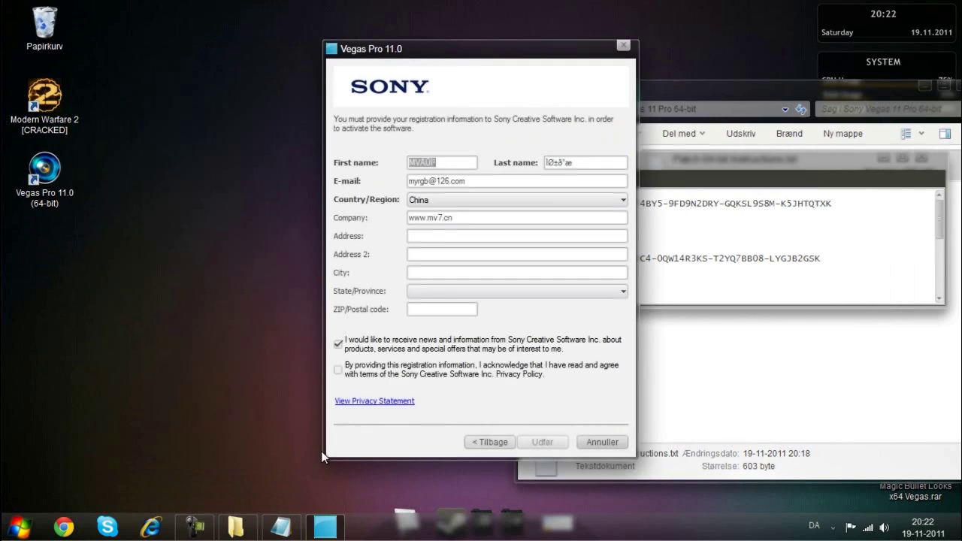
left_click_drag(470, 45, 221, 53)
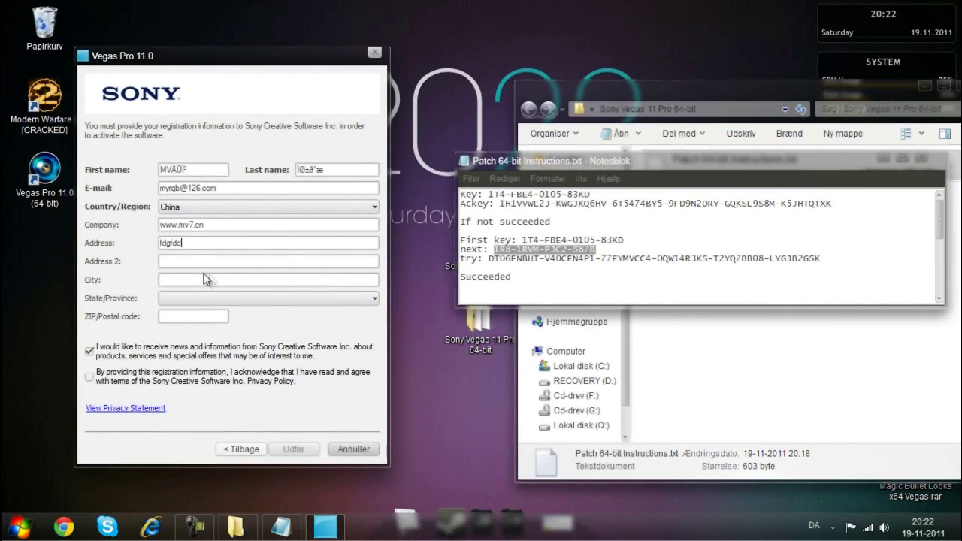
left_click(213, 240)
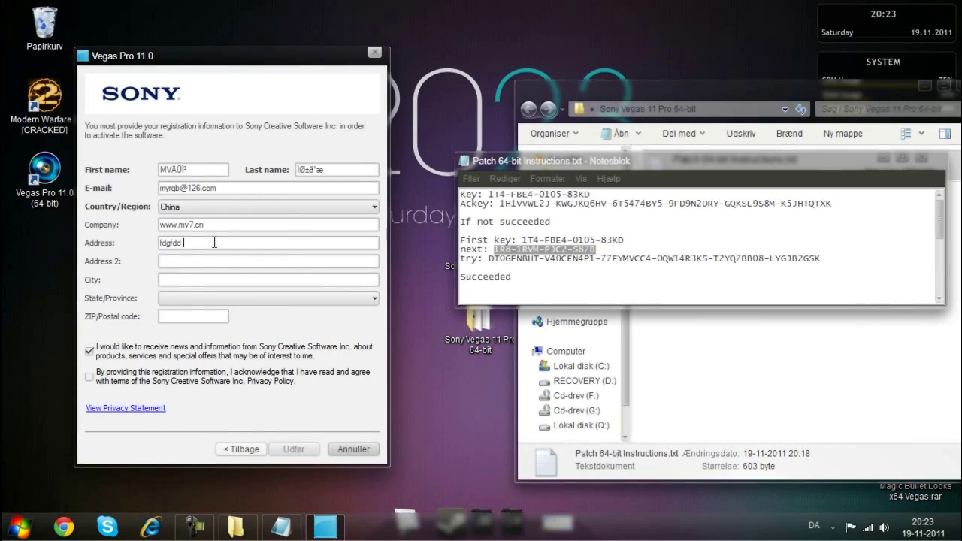
left_click(195, 298)
left_click(191, 199)
left_click(187, 324)
type("2325")
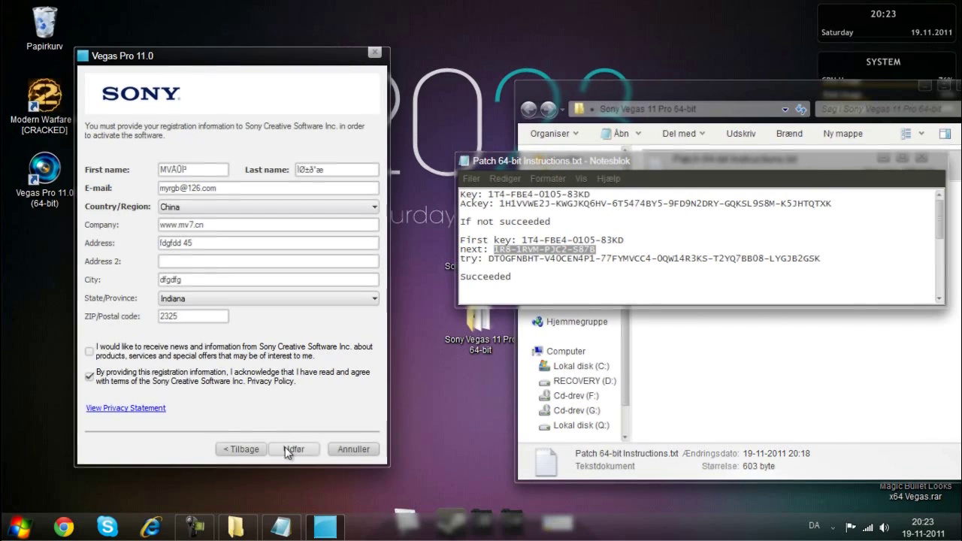
left_click(293, 449)
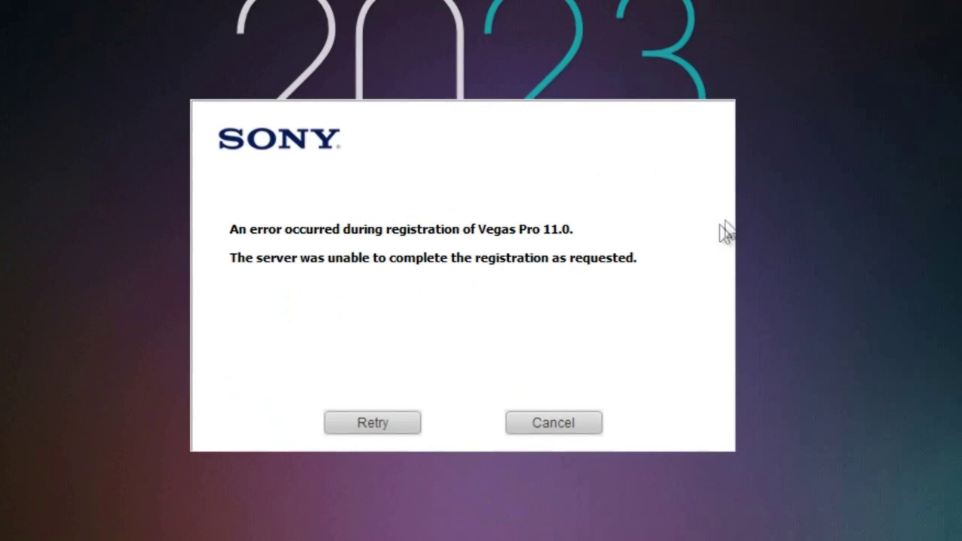
- Retry the online registration of Vegas Pro 11.0 and cancel it to reach the manual authentication code form
left_click(337, 425)
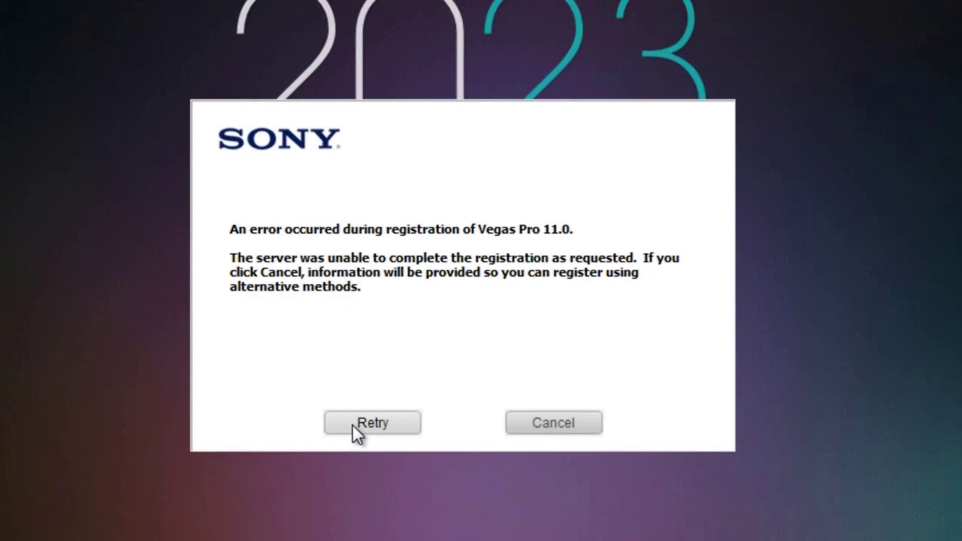
left_click(353, 425)
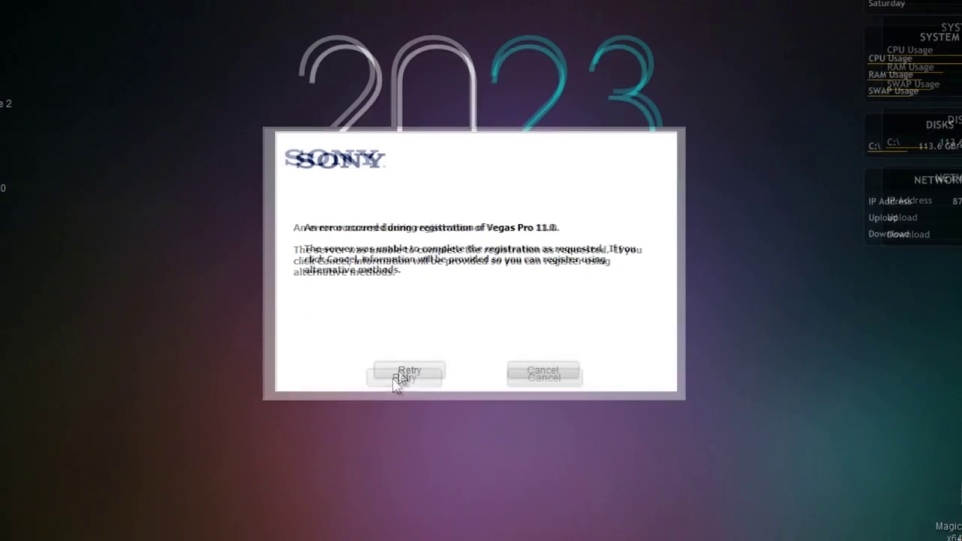
left_click(530, 349)
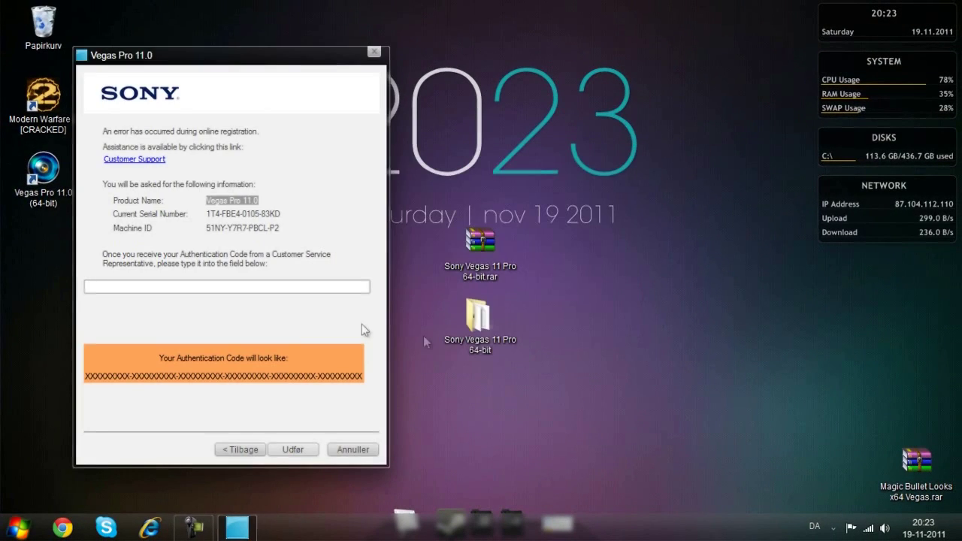
- Open Patch 64-bit Instructions.txt from the Sony Vegas 11 Pro 64-bit folder and copy the authentication code marked "Ackey"
double_click(478, 319)
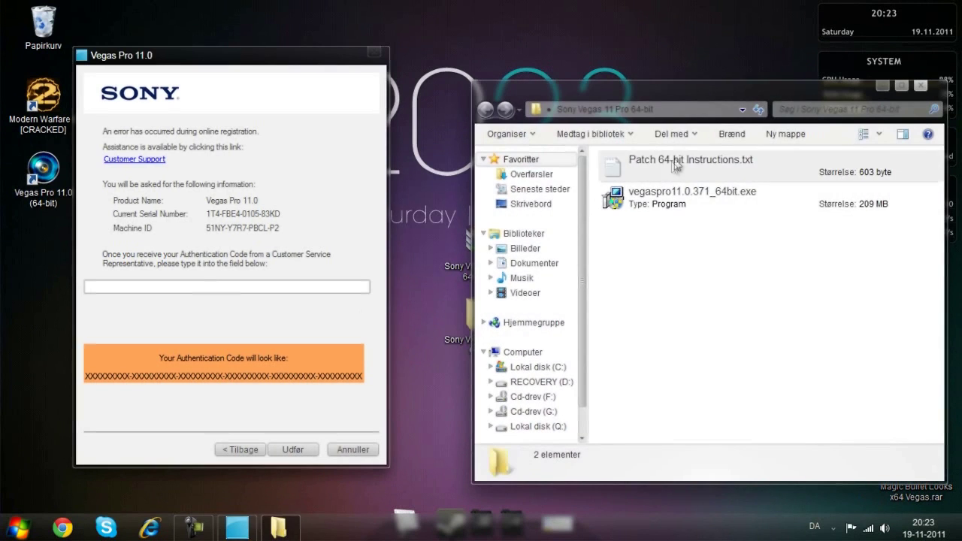
double_click(842, 162)
left_click(922, 86)
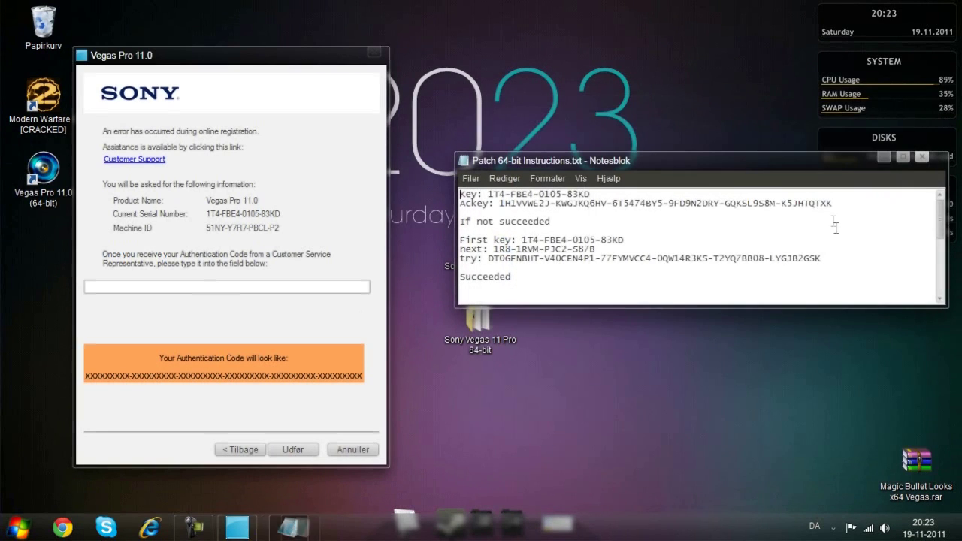
left_click_drag(822, 259, 494, 259)
left_click(815, 193)
left_click_drag(844, 203, 502, 202)
key("ctrl+c")
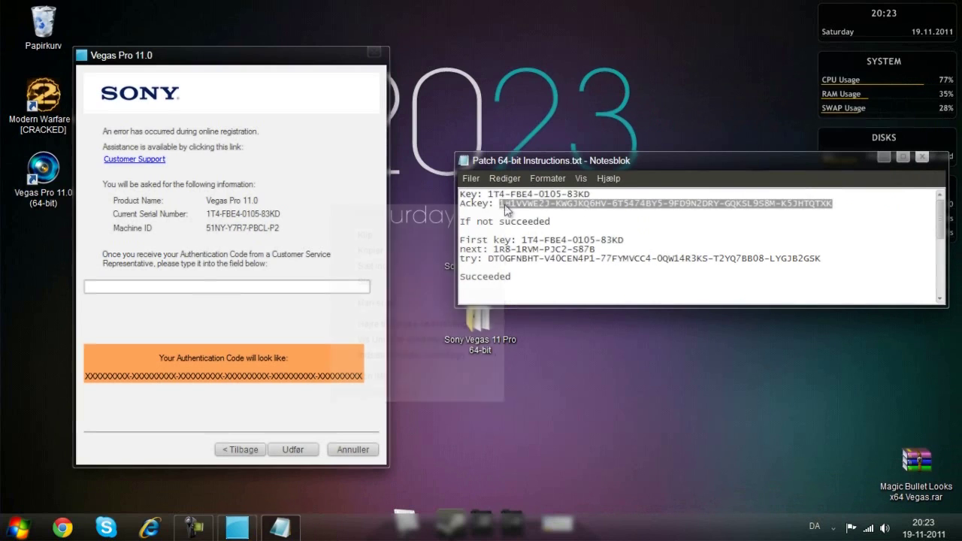
right_click(506, 204)
left_click(452, 243)
- Submit the copied authentication code in the registration form, close the instructions file and decline associating .veg files with Vegas Pro 11.0
left_click(231, 287)
right_click(232, 290)
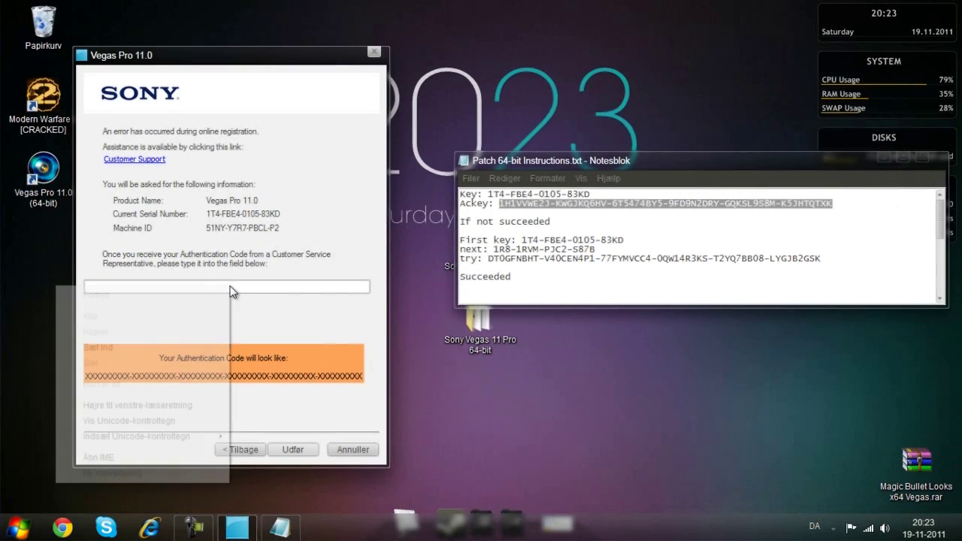
left_click(135, 348)
left_click(293, 448)
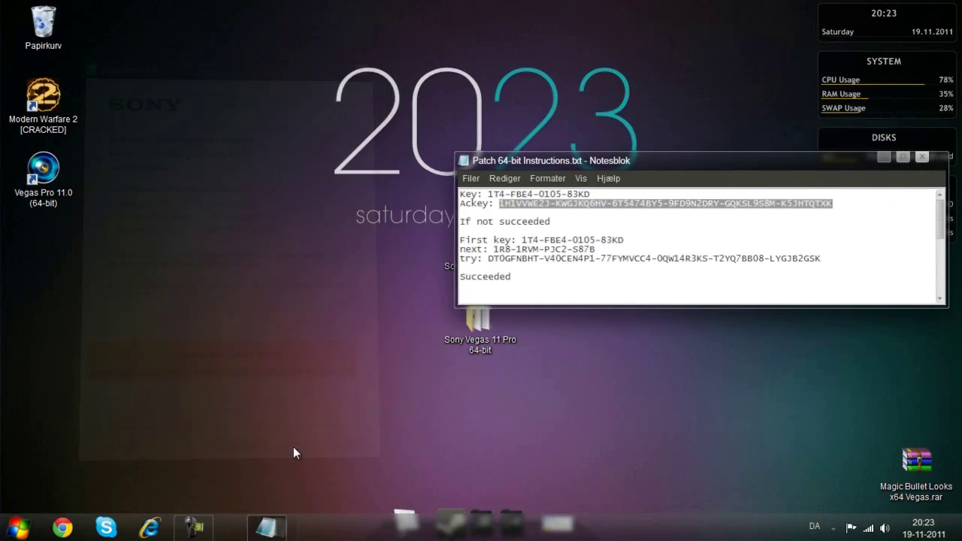
left_click(921, 157)
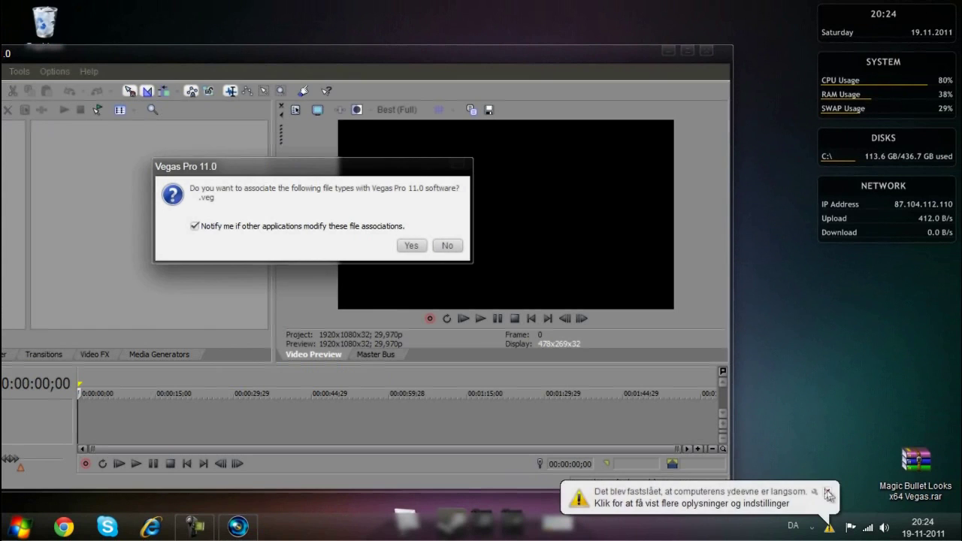
left_click(447, 246)
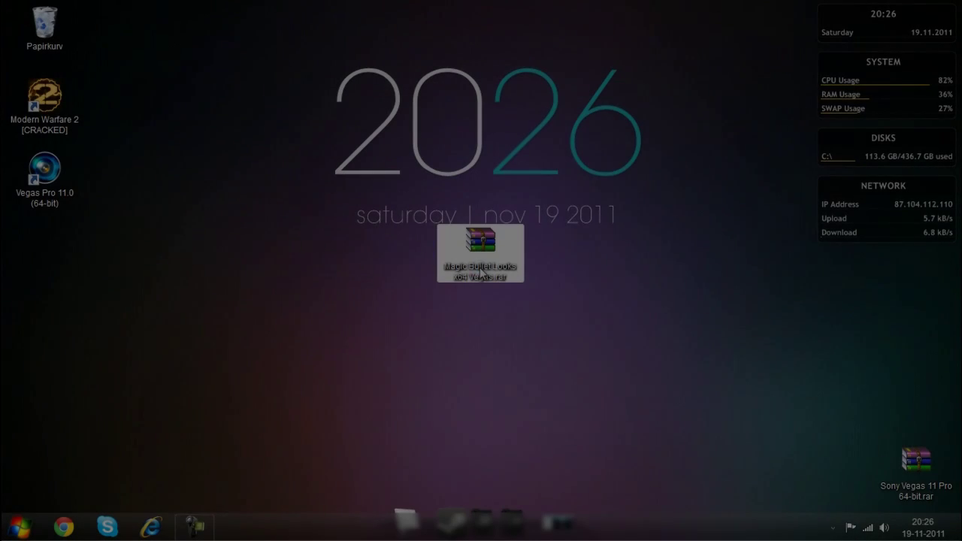
- Extract Magic Bullet Looks x64 Vegas.rar on the desktop, place the extracted folder below the archive and open it
right_click(480, 267)
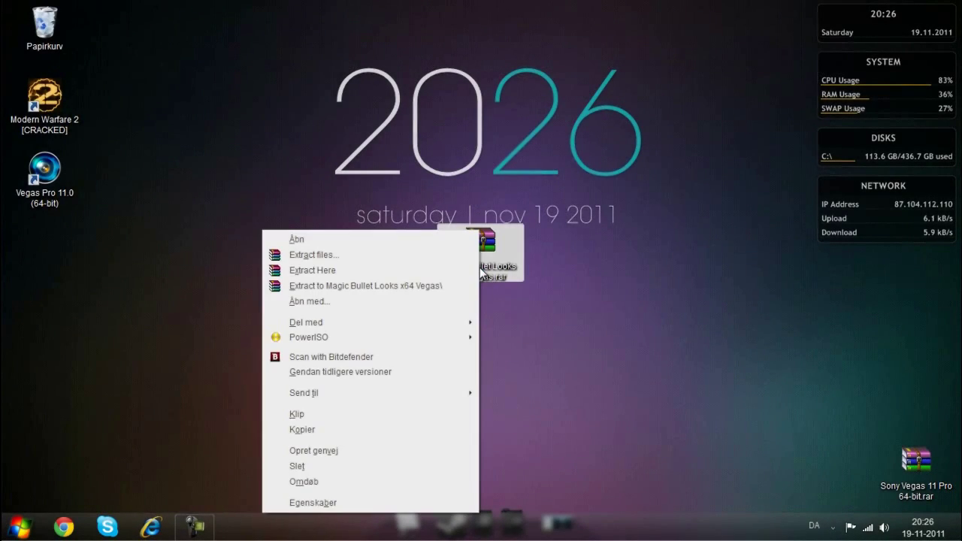
left_click(417, 273)
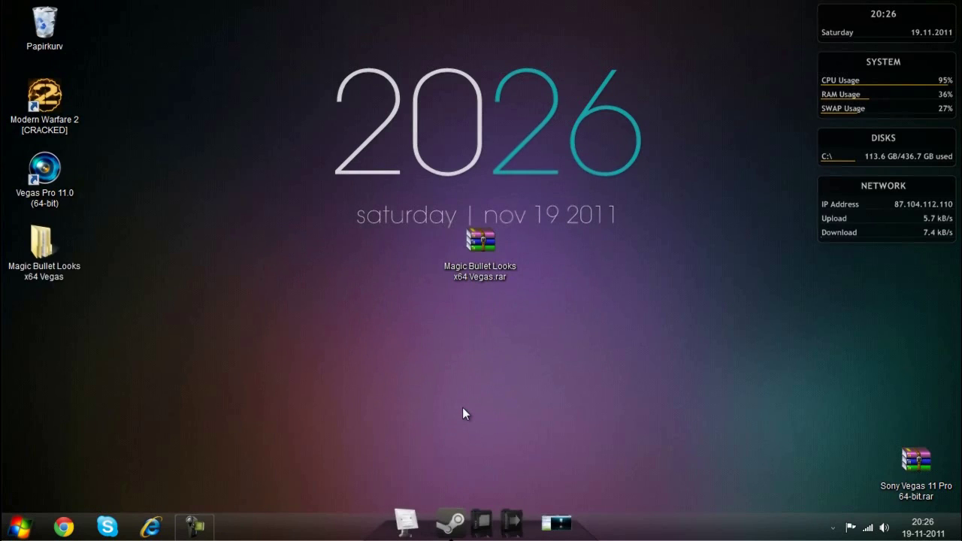
left_click_drag(52, 258, 486, 345)
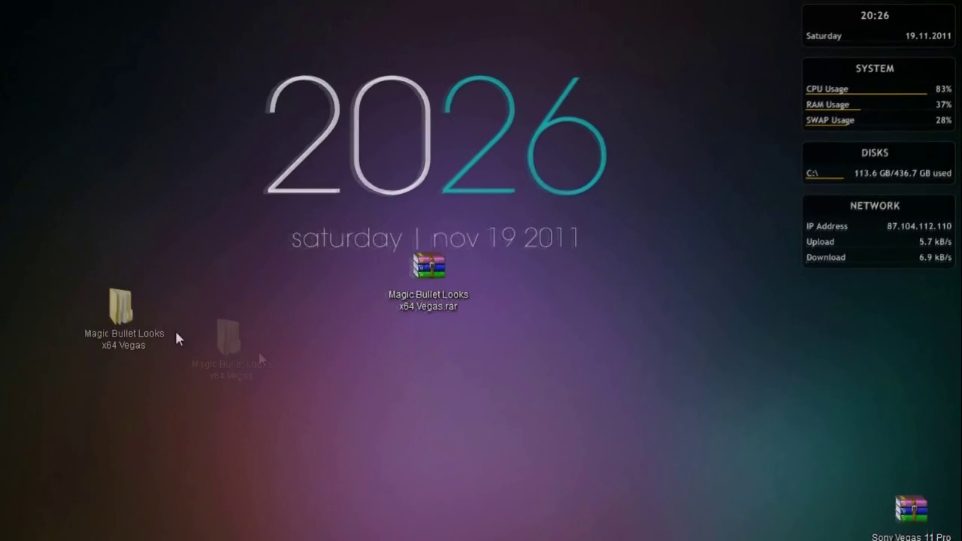
double_click(428, 374)
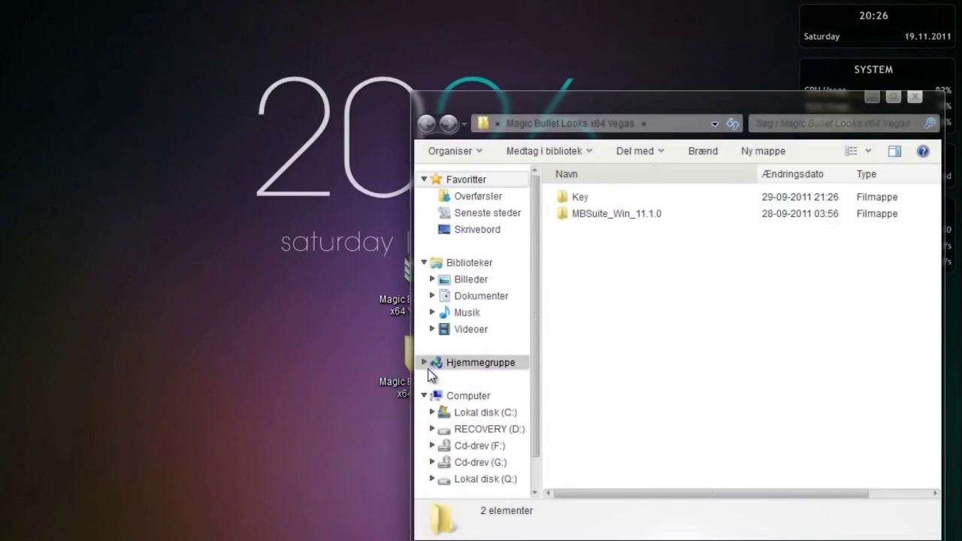
left_click_drag(638, 110, 534, 82)
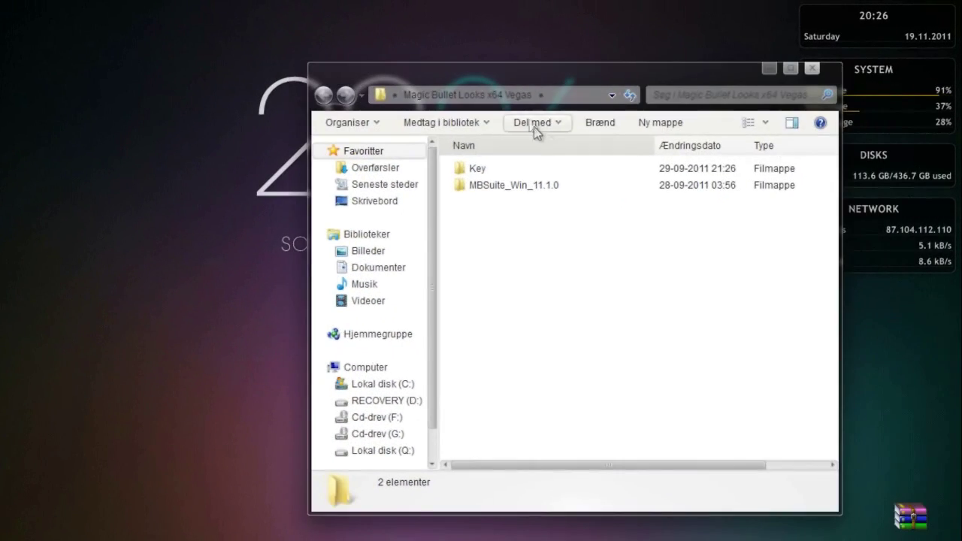
- Run Magic Bullet Suite 11.1.0 64-bit.exe from the MBSuite_Win_11.1.0 folder, dismiss the performance notice and proceed to the Red Giant registration form
left_click(548, 186)
double_click(548, 186)
left_click(543, 169)
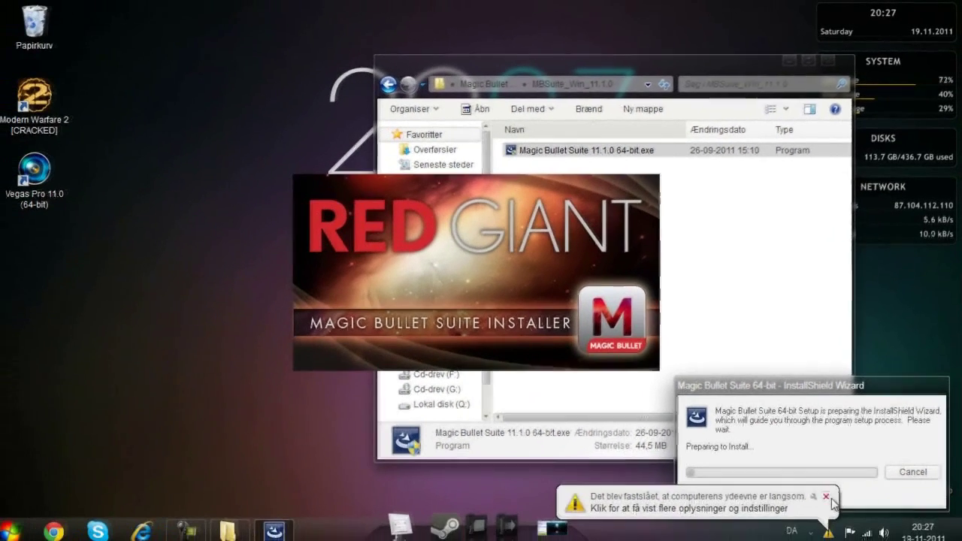
left_click(826, 498)
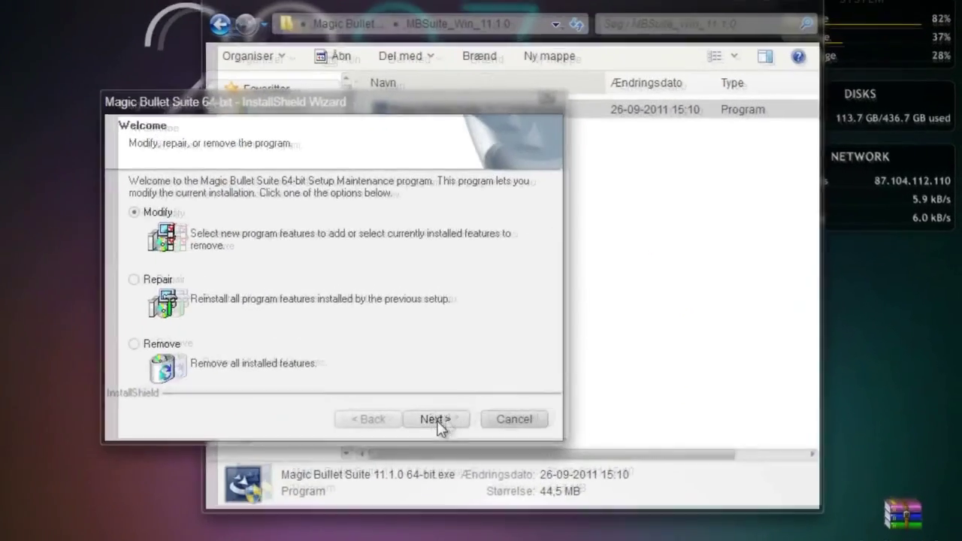
left_click(559, 386)
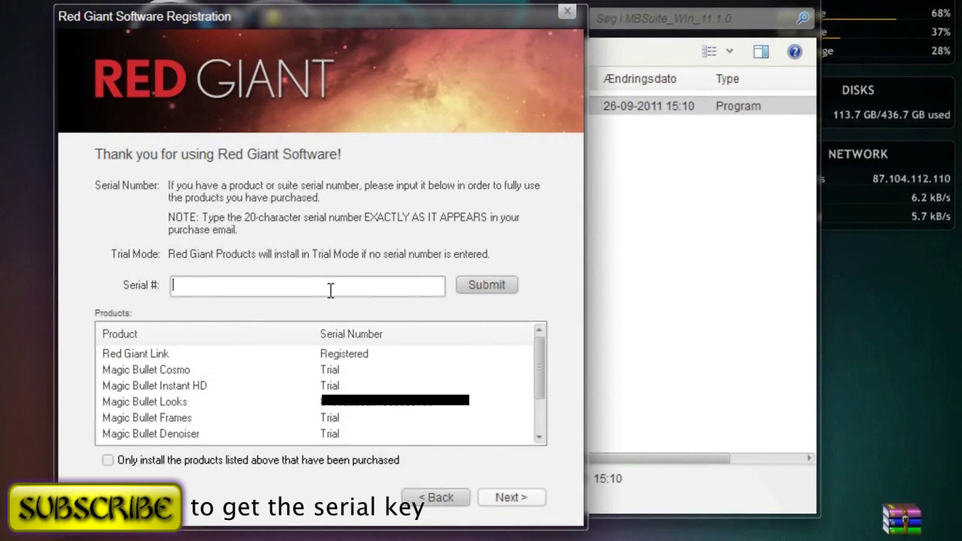
- Read Serial Key.txt in the Key folder of Magic Bullet Looks x64 Vegas, then close the file and the folder window
left_click(606, 226)
left_click_drag(333, 4, 640, 20)
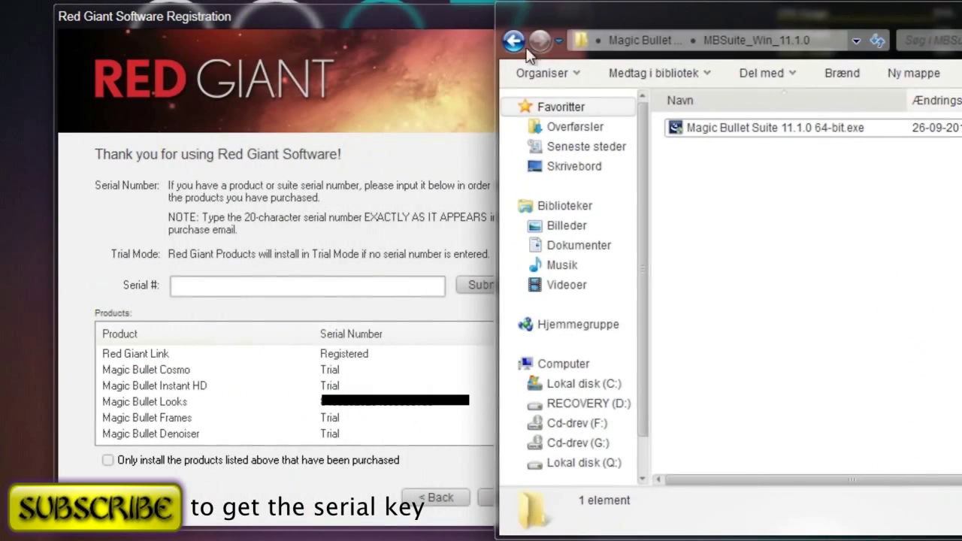
left_click(514, 40)
double_click(706, 130)
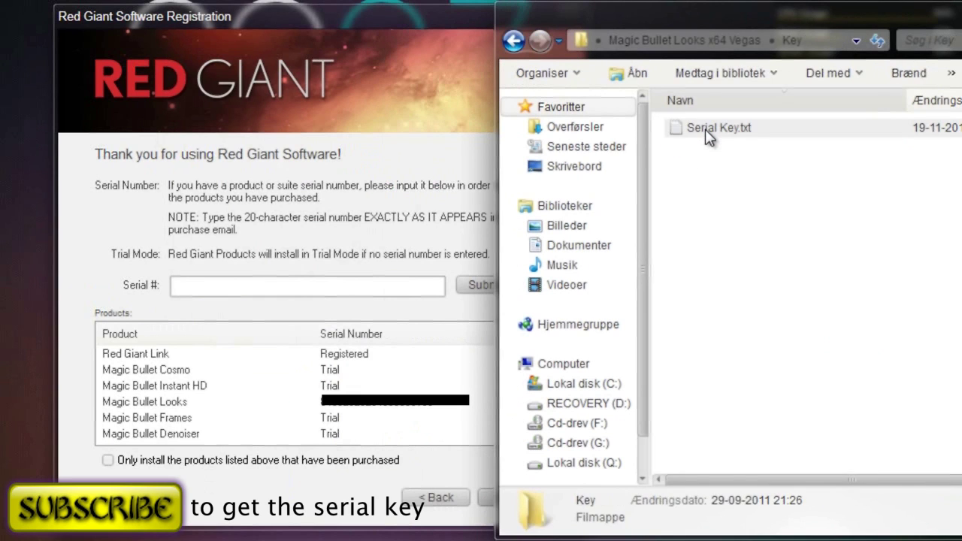
double_click(707, 129)
left_click_drag(475, 117, 565, 34)
left_click_drag(669, 137, 384, 107)
left_click(587, 143)
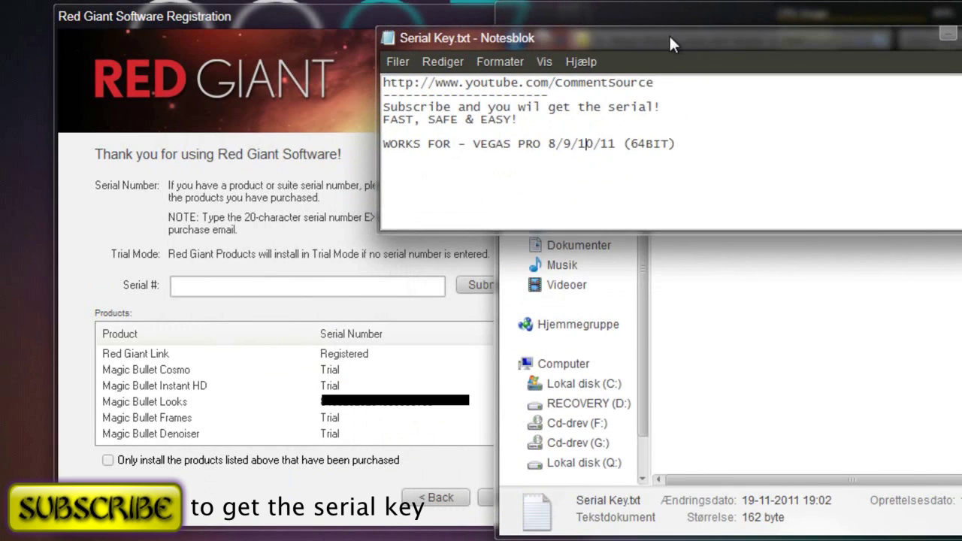
left_click_drag(669, 43, 506, 24)
left_click(827, 18)
left_click_drag(828, 14, 538, 19)
left_click(840, 8)
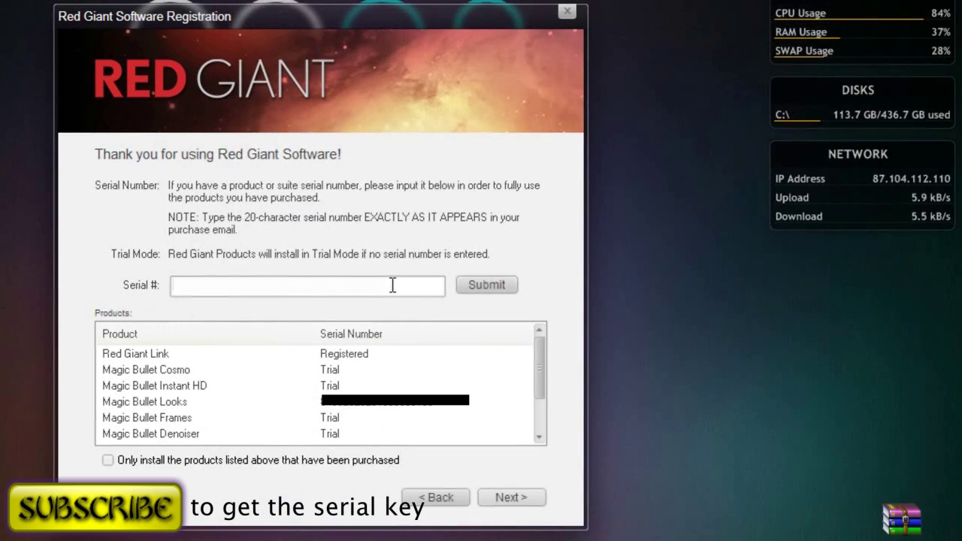
- Paste the serial key into the Red Giant registration form, submit it, acknowledge the message and continue the setup
right_click(174, 286)
left_click(279, 376)
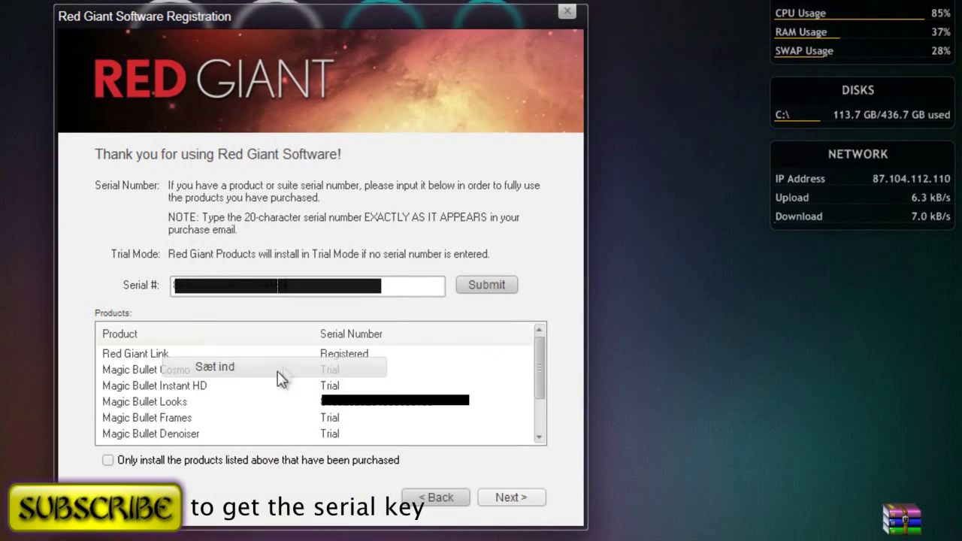
left_click(487, 291)
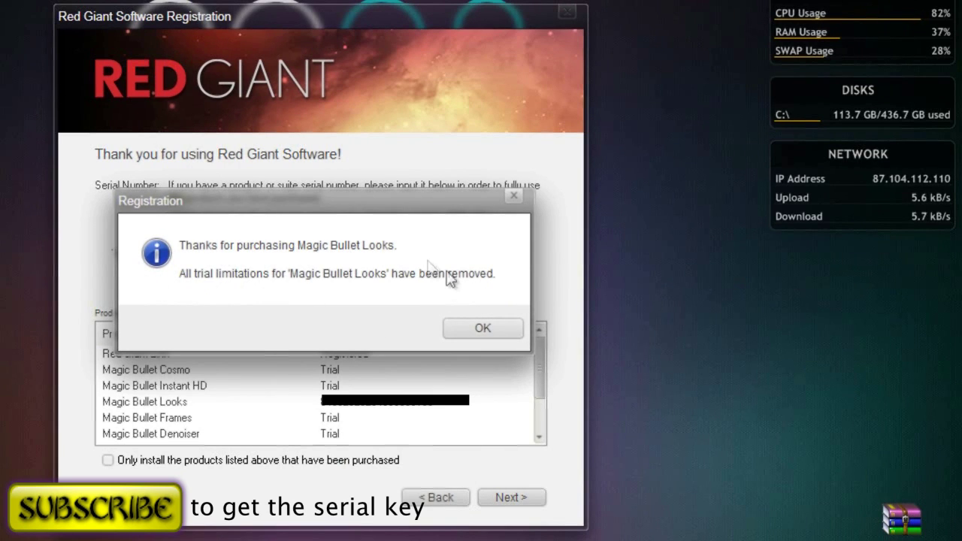
left_click(471, 328)
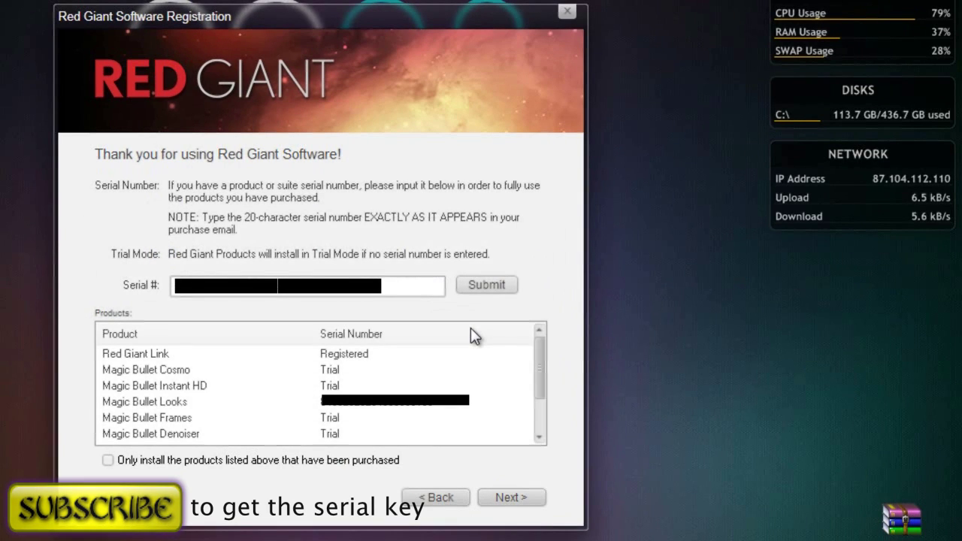
left_click(509, 498)
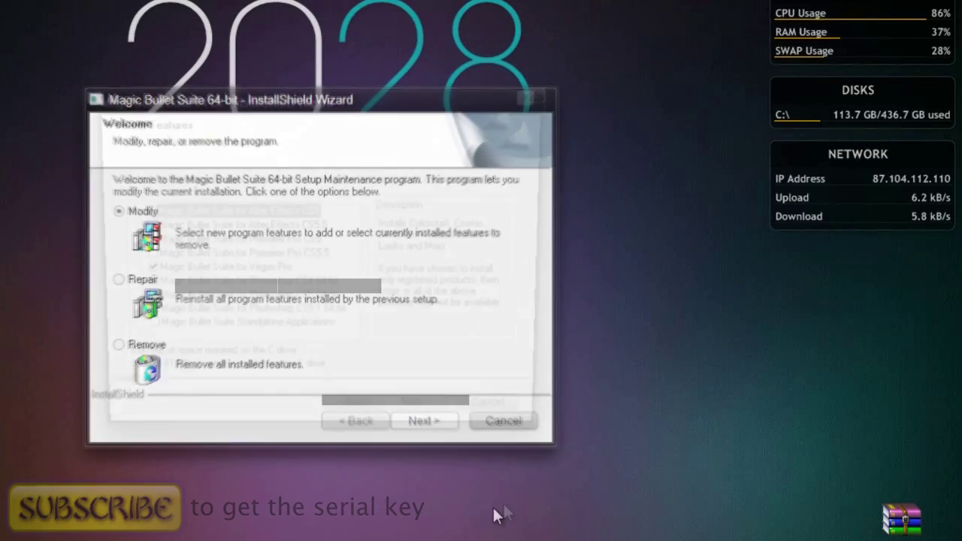
- Continue the Magic Bullet Suite setup with only the Magic Bullet Suite for Vegas Pro feature selected and finish the wizard
left_click(410, 419)
left_click(169, 274)
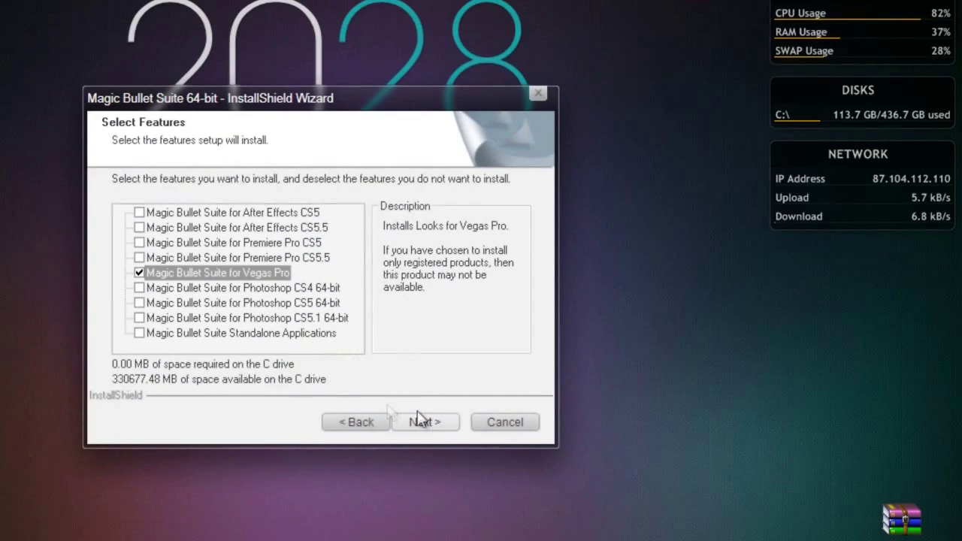
left_click(438, 427)
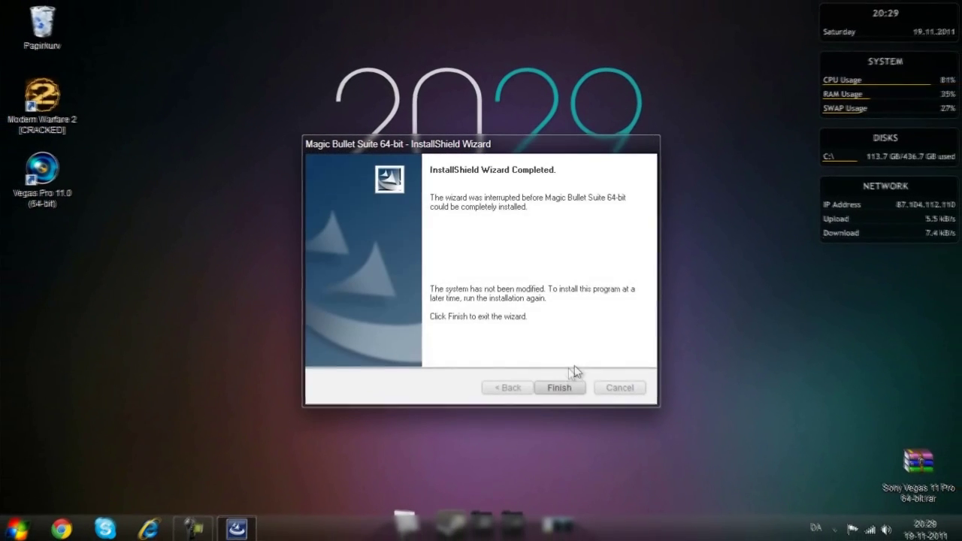
left_click(558, 387)
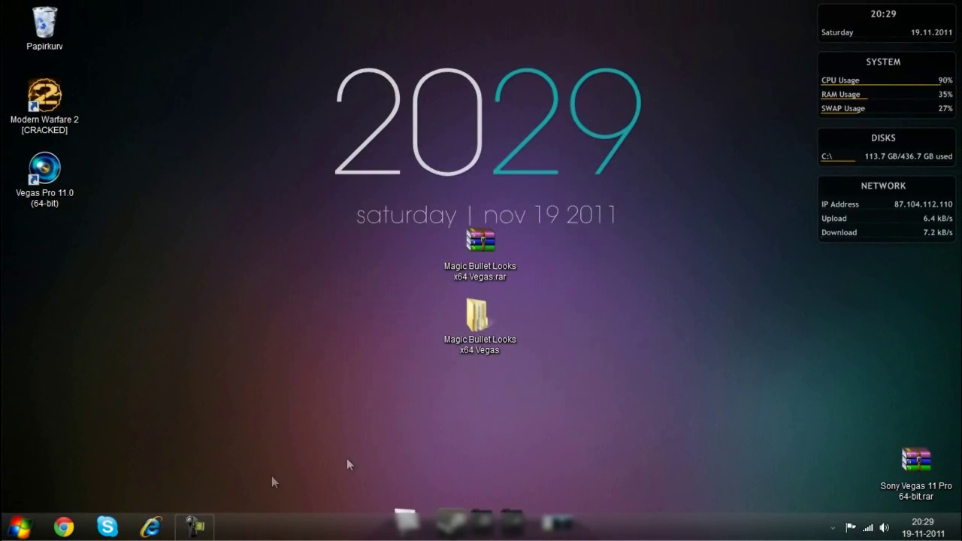
- Launch Vegas Pro 11.0 and decline associating .veg files with it
key("super")
left_click(98, 284)
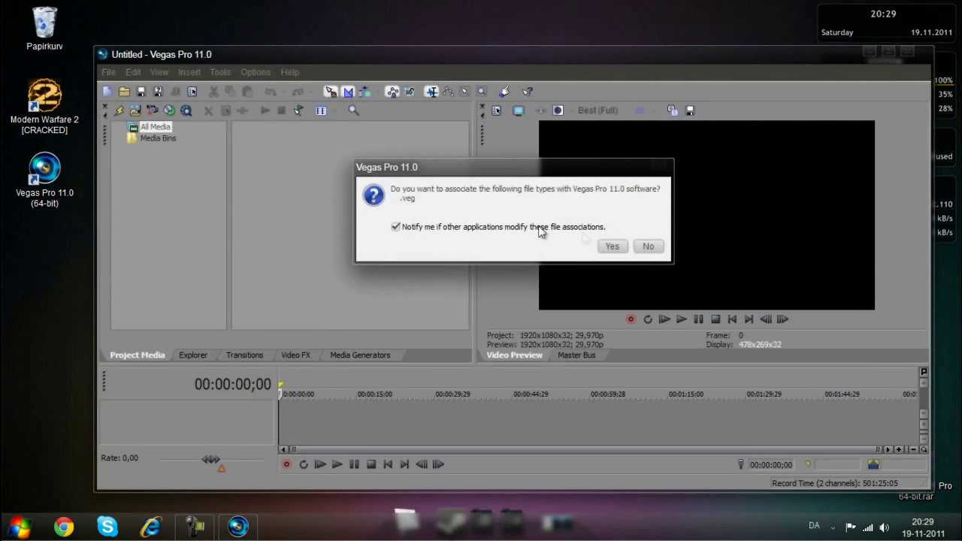
left_click(652, 247)
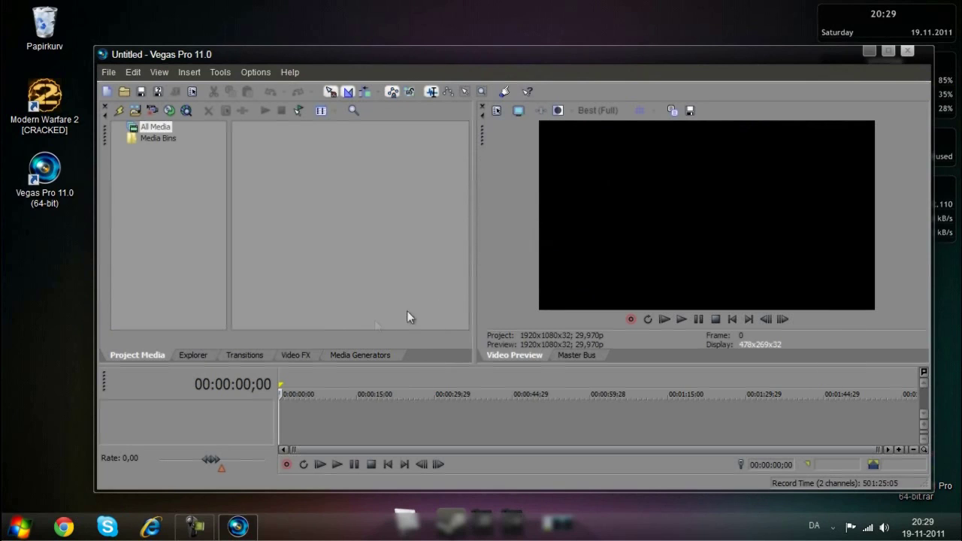
- Find Magic Bullet Looks among the video effects and select its (Default) preset
left_click(293, 355)
scroll(237, 203, "down", 5)
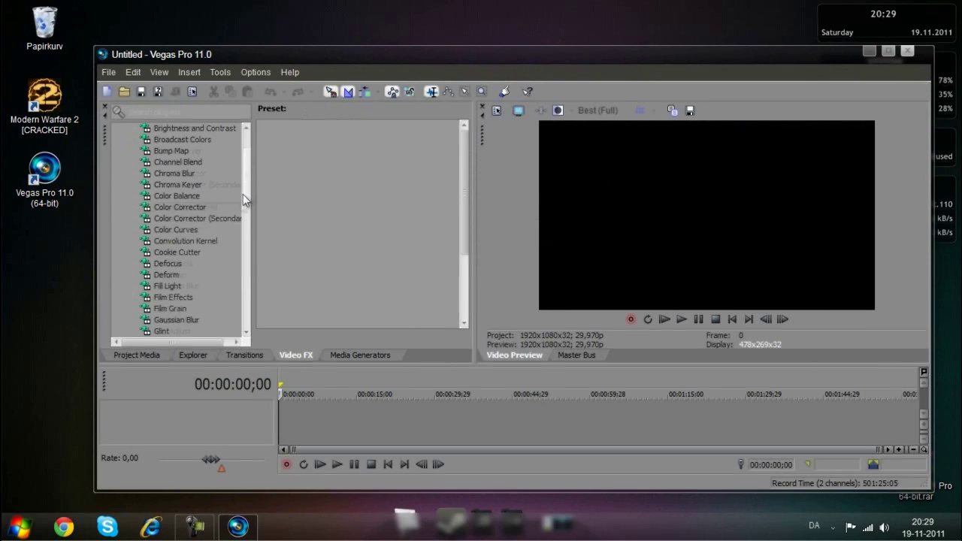
scroll(233, 229, "down", 2)
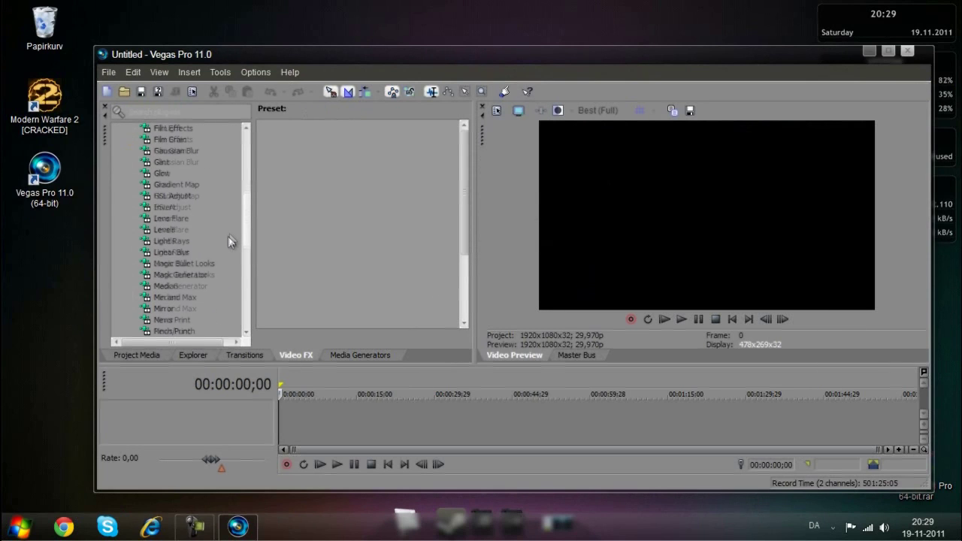
left_click(201, 265)
left_click(304, 170)
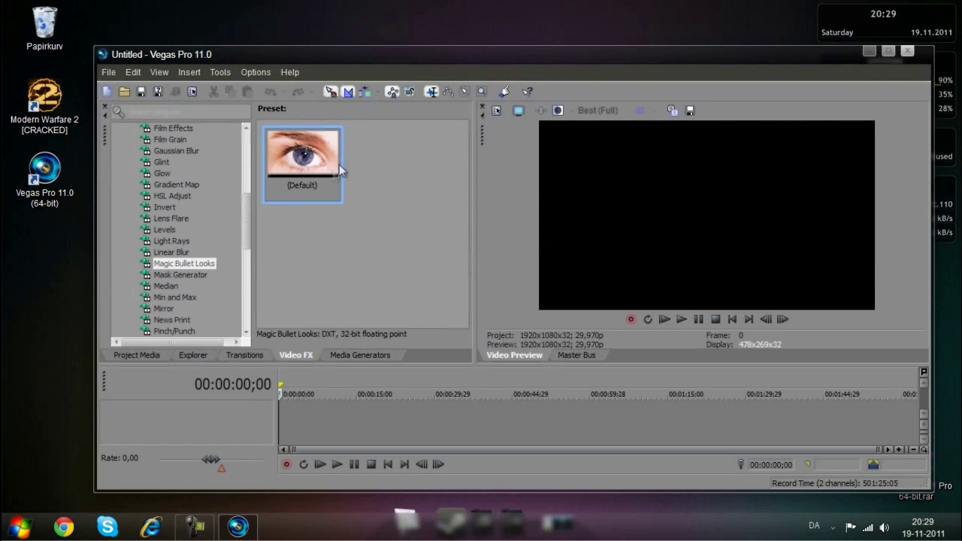